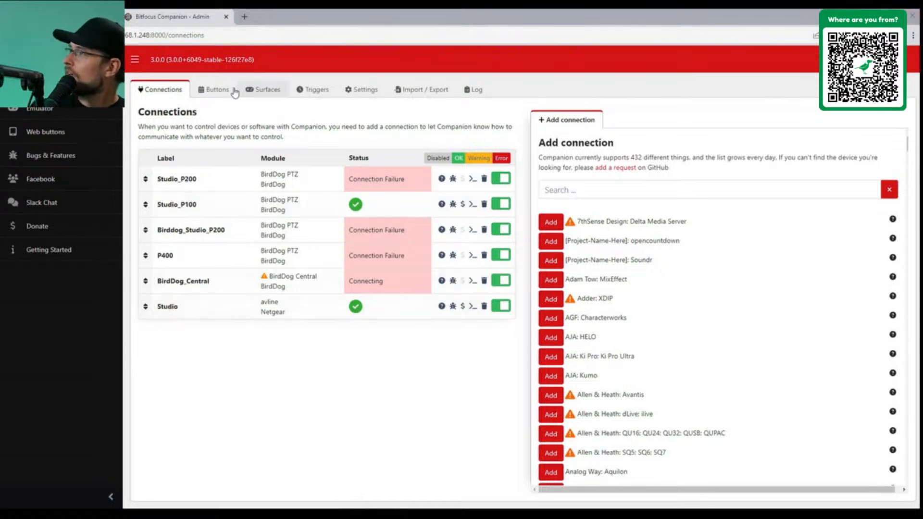
Show the Buttons page with page 1's P4K, PF120, P240, P100 and Auburn Rd buttons
{"action": "left_click", "coordinate": [215, 94]}
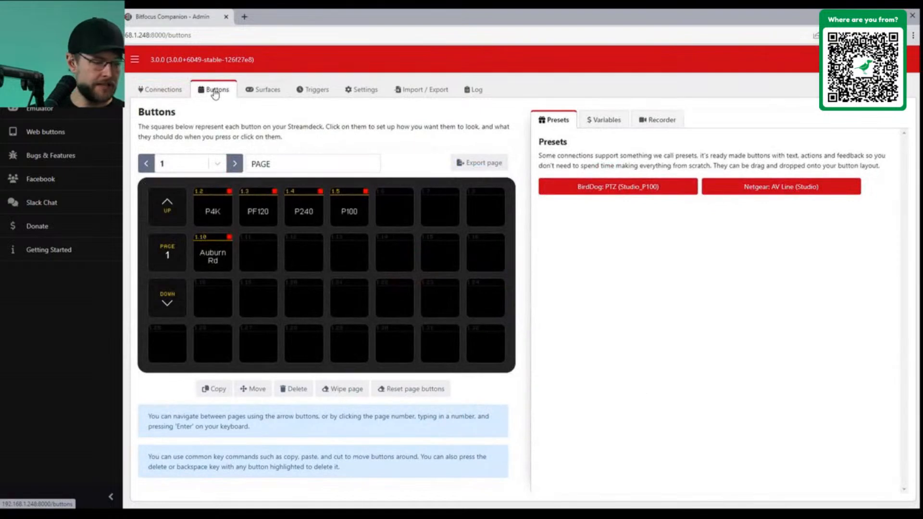
Inspect the settings of the page-down and page-up buttons
{"action": "left_click", "coordinate": [166, 303]}
{"action": "left_click", "coordinate": [166, 216]}
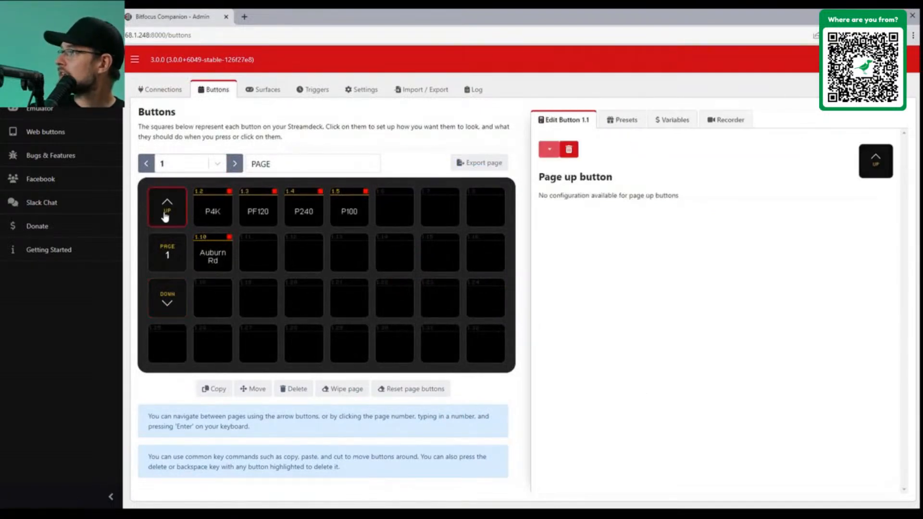
{"action": "left_click", "coordinate": [179, 302]}
Step forward and back through the button pages, wrapping around to page 98
{"action": "left_click", "coordinate": [235, 164]}
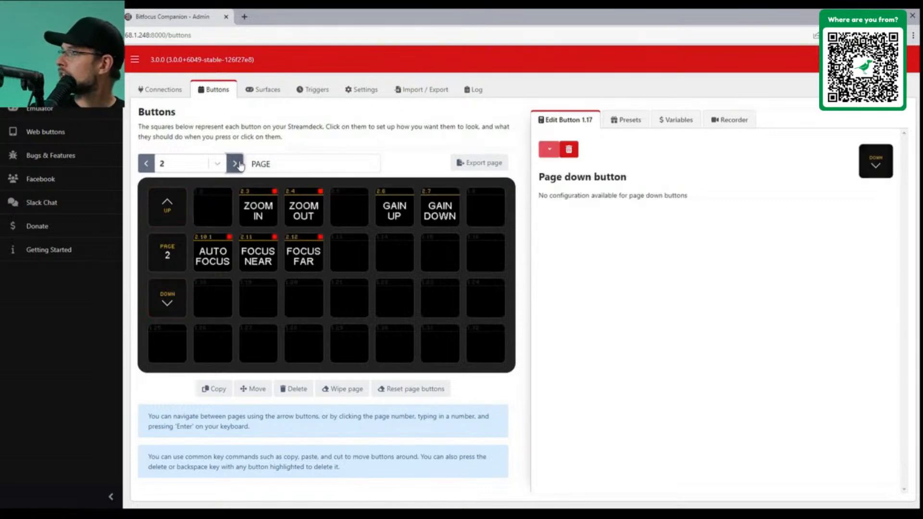
{"action": "left_click", "coordinate": [235, 164]}
{"action": "left_click", "coordinate": [235, 164]}
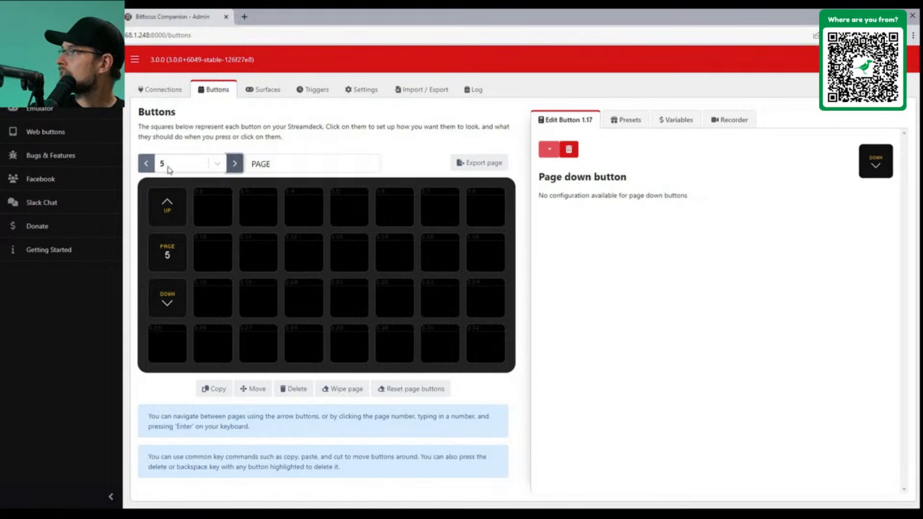
{"action": "left_click", "coordinate": [147, 165]}
{"action": "left_click", "coordinate": [147, 165]}
{"action": "left_click", "coordinate": [147, 165]}
{"action": "left_click", "coordinate": [147, 166]}
{"action": "left_click", "coordinate": [148, 167]}
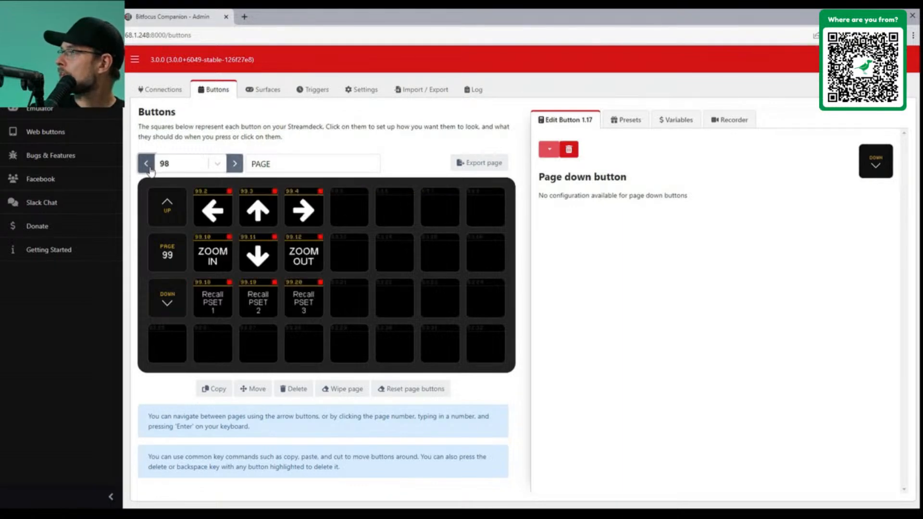
{"action": "left_click", "coordinate": [147, 166]}
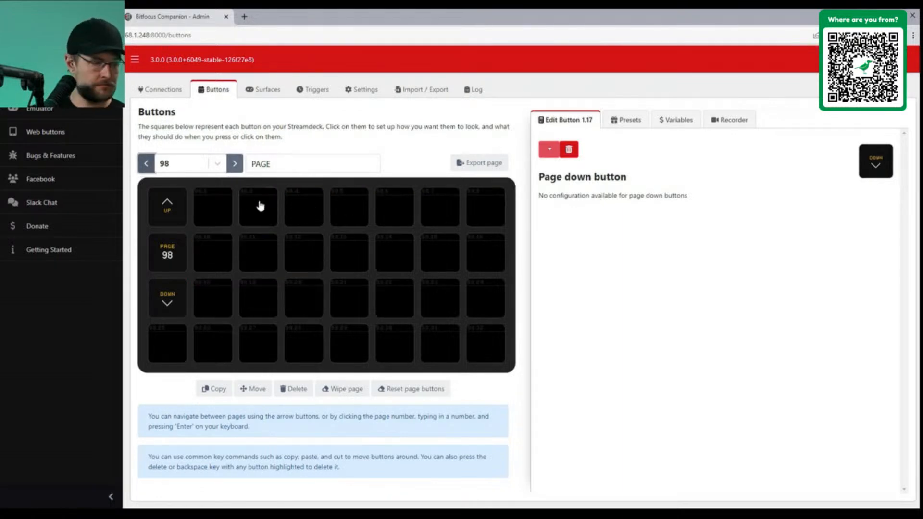
Go back to page 96 and change button 1.17's type to Regular button
{"action": "left_click", "coordinate": [147, 166]}
{"action": "left_click", "coordinate": [147, 166]}
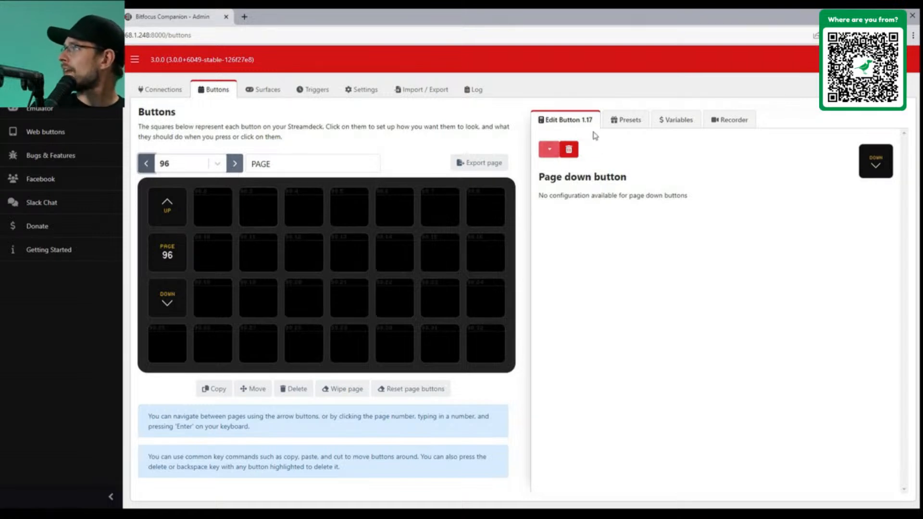
{"action": "left_click", "coordinate": [549, 149]}
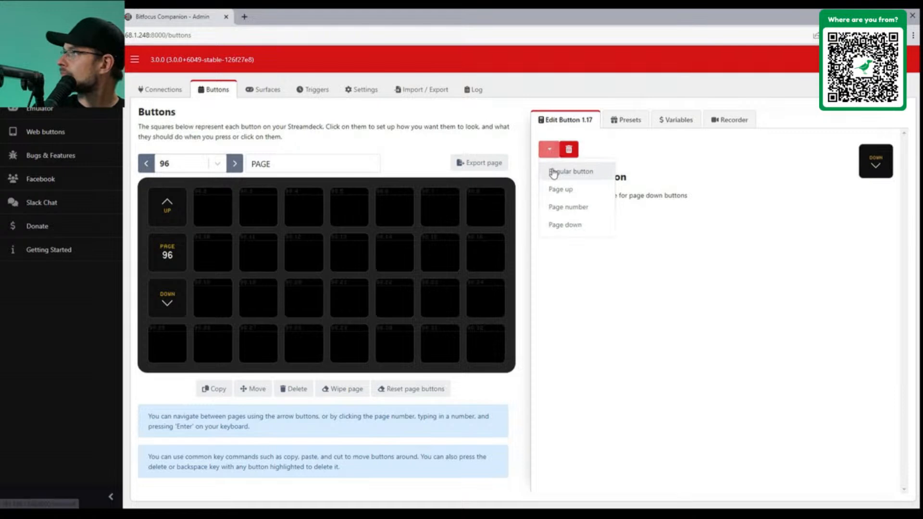
{"action": "left_click", "coordinate": [555, 173]}
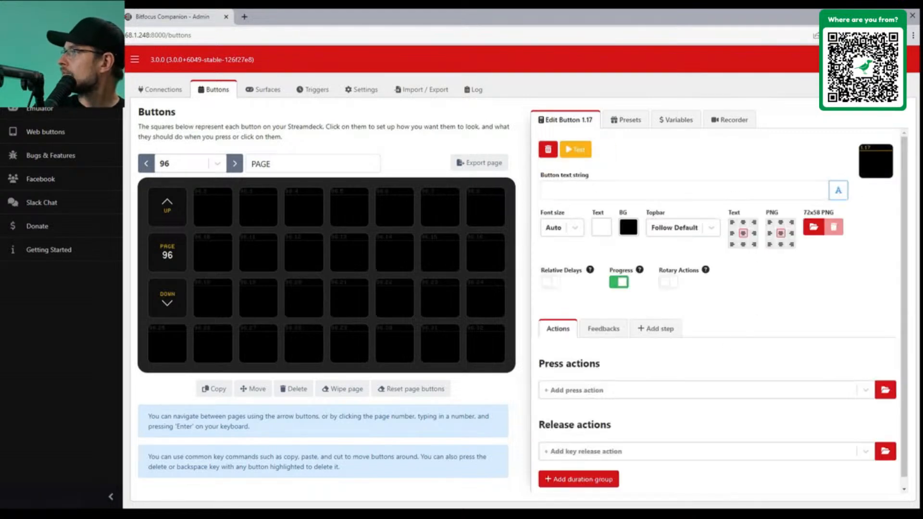
List the Netgear: AV Line (Studio) Link Status presets, Link Port 1 to 12
{"action": "left_click", "coordinate": [627, 120]}
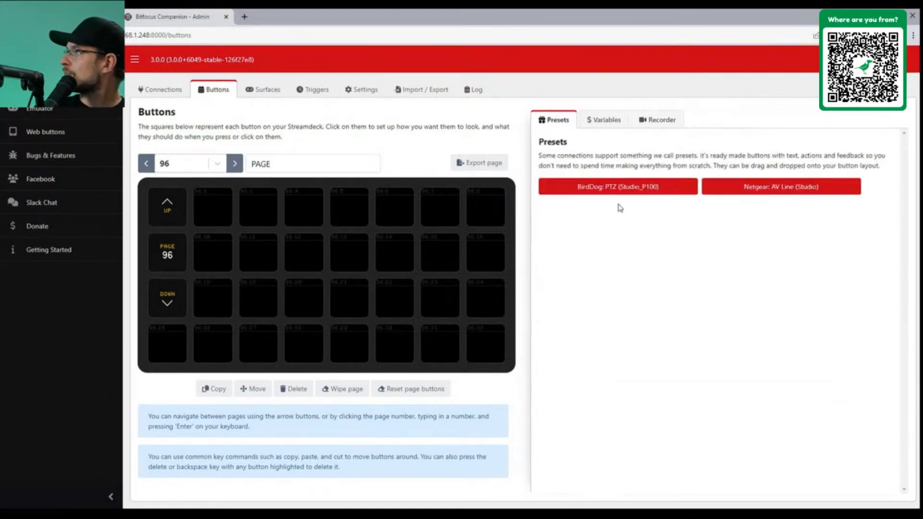
{"action": "left_click", "coordinate": [744, 188]}
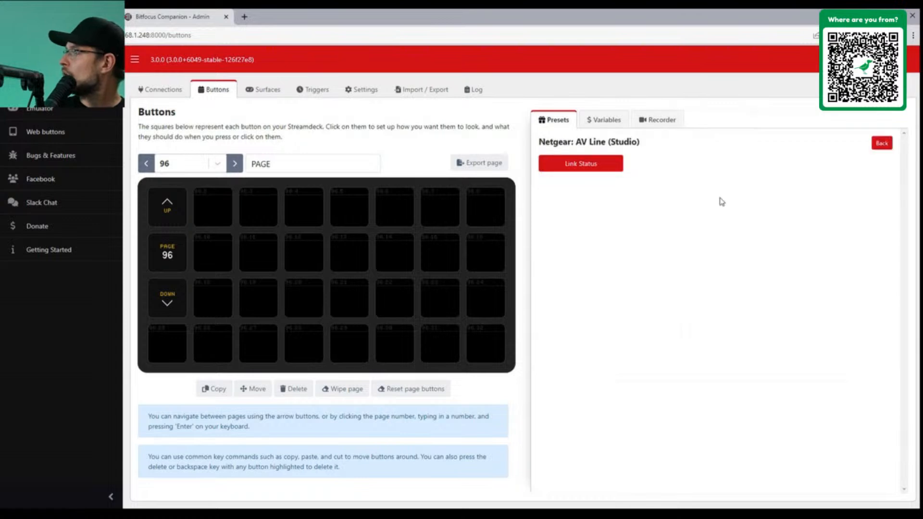
{"action": "left_click", "coordinate": [590, 166]}
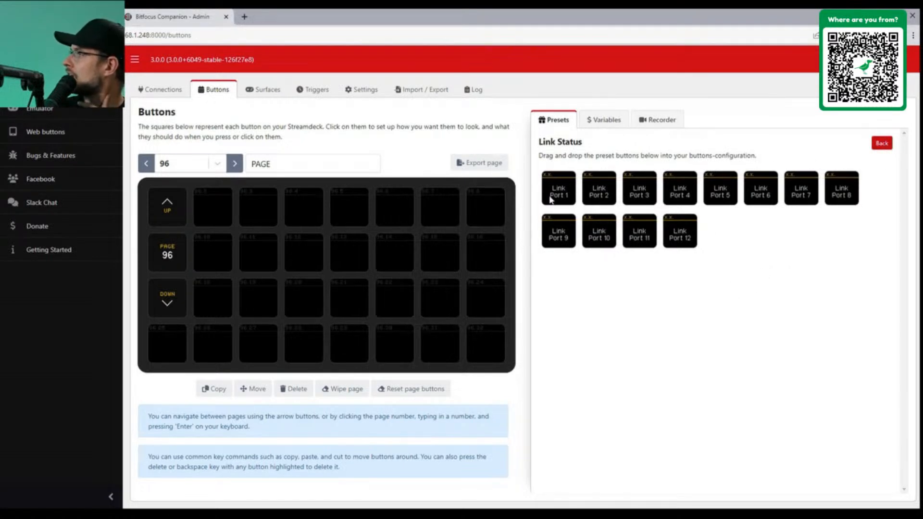
{"action": "left_click", "coordinate": [880, 149]}
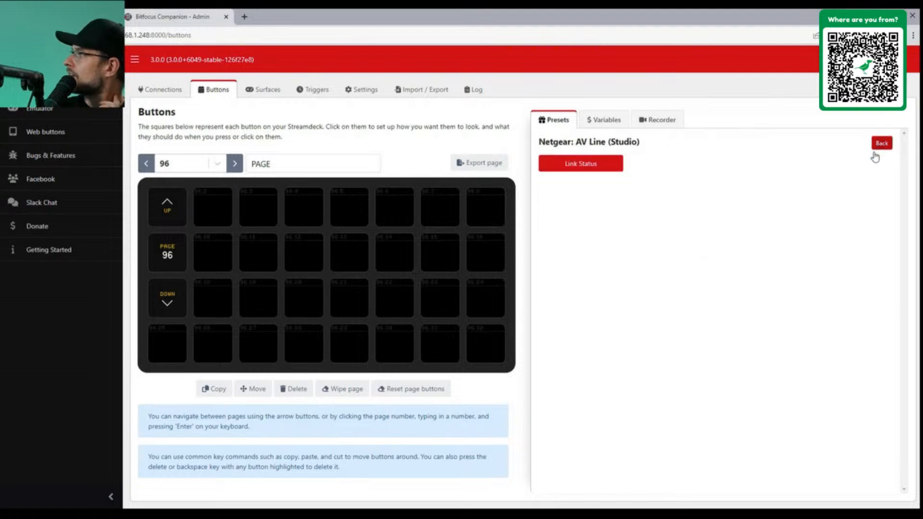
{"action": "left_click", "coordinate": [592, 162]}
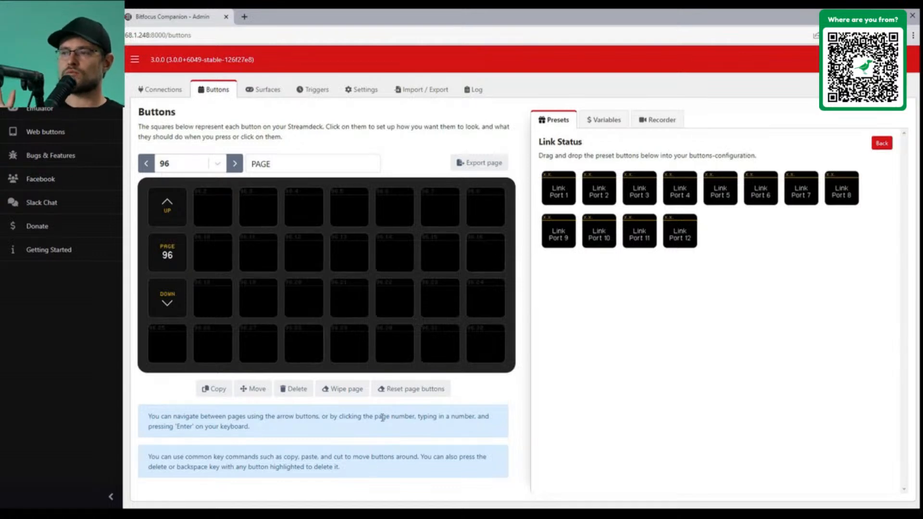
Copy the cpu_usage variable from the Netgear: AV Line (Studio) variables
{"action": "left_click", "coordinate": [601, 126]}
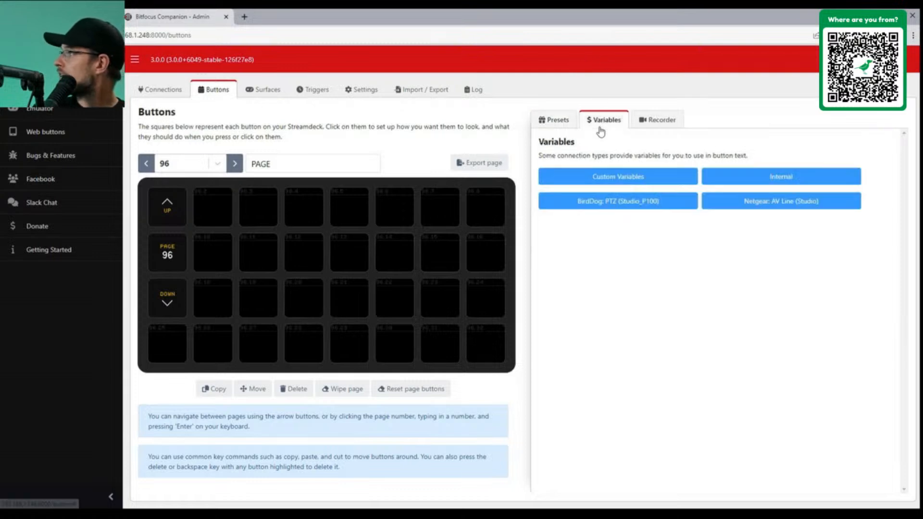
{"action": "left_click", "coordinate": [771, 212]}
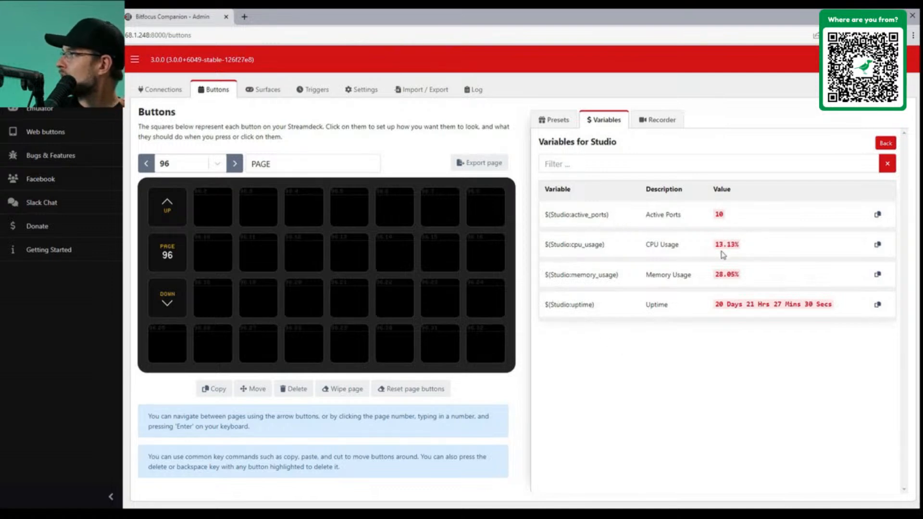
{"action": "left_click_drag", "start_coordinate": [578, 249], "coordinate": [916, 239]}
{"action": "left_click", "coordinate": [880, 246]}
Select empty button 96.2 and bring up the Netgear Link Status presets
{"action": "left_click", "coordinate": [219, 214]}
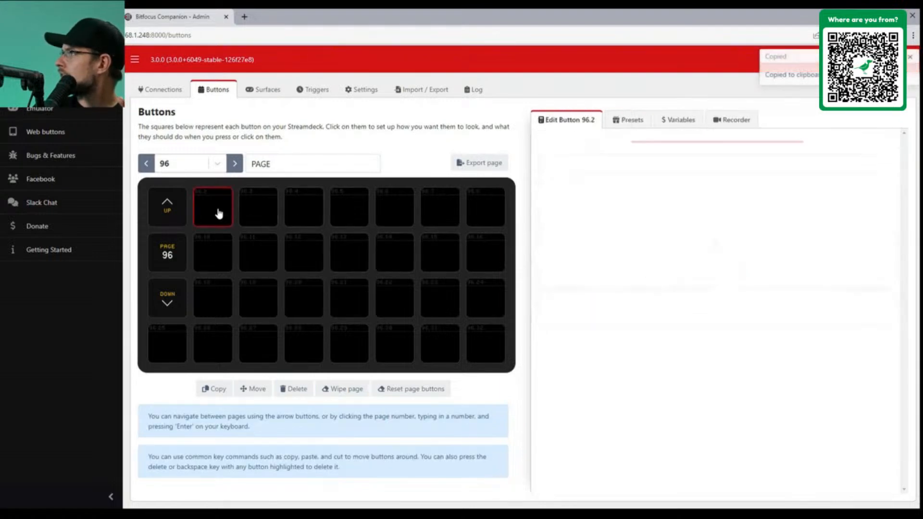
{"action": "left_click", "coordinate": [626, 123]}
{"action": "left_click", "coordinate": [789, 189]}
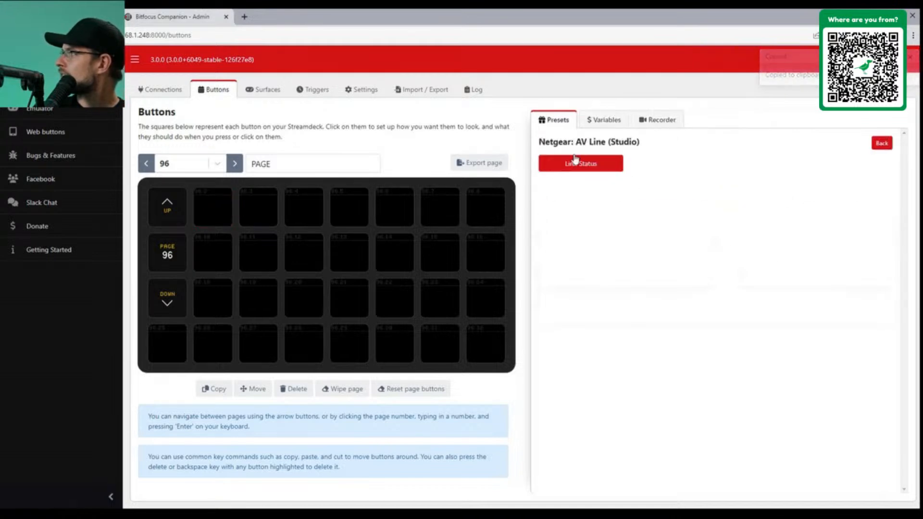
{"action": "left_click", "coordinate": [584, 167]}
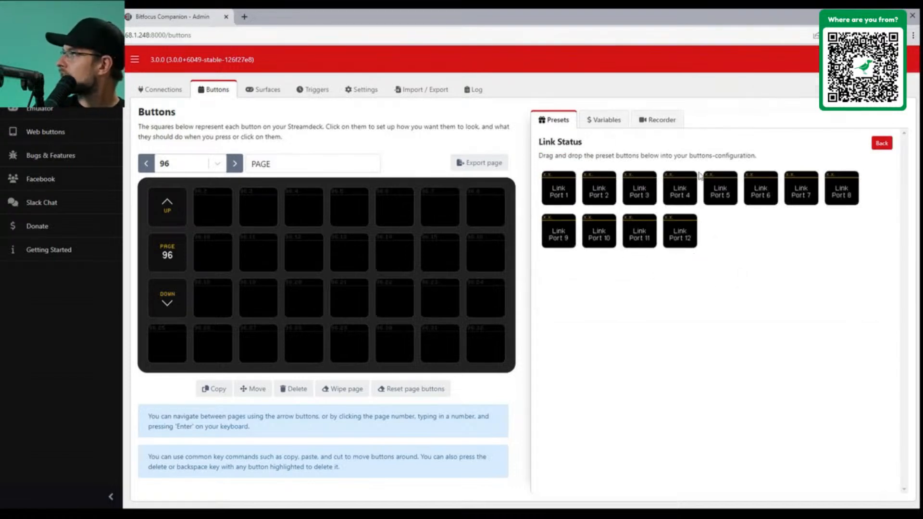
Check the Recorder's supported connections and Studio variables, then return to the Link Status presets
{"action": "left_click", "coordinate": [656, 121]}
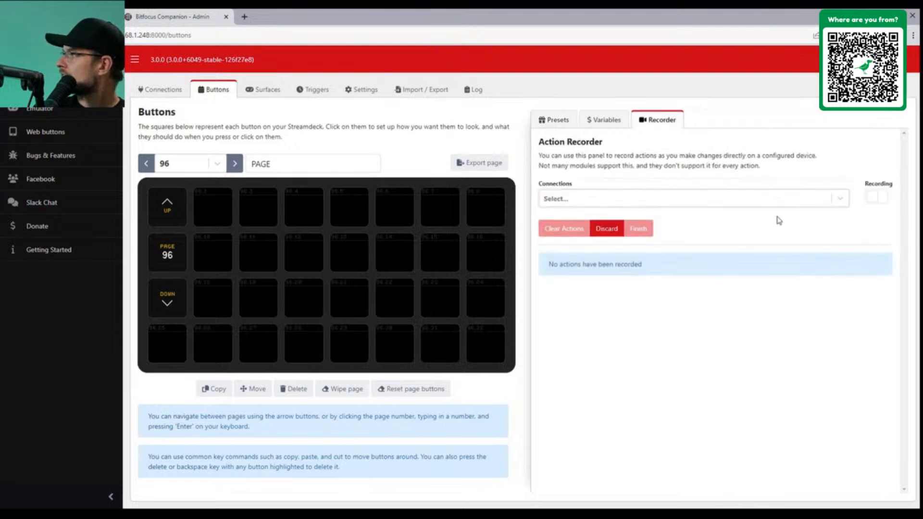
{"action": "left_click", "coordinate": [663, 208]}
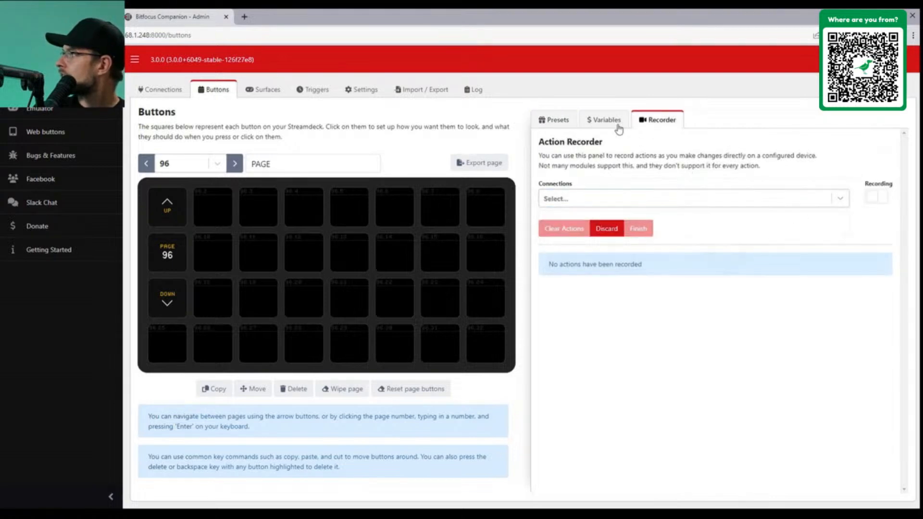
{"action": "left_click", "coordinate": [610, 121]}
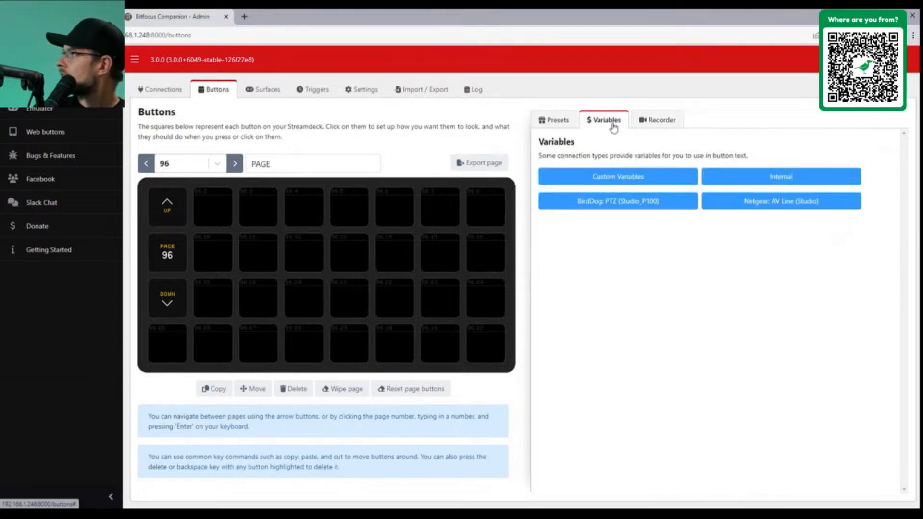
{"action": "left_click", "coordinate": [780, 204]}
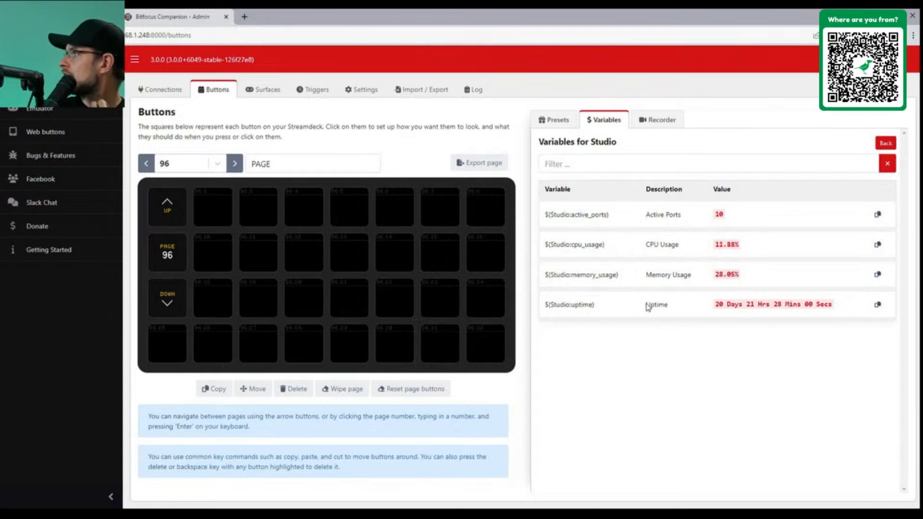
{"action": "left_click", "coordinate": [554, 119]}
{"action": "left_click", "coordinate": [745, 191]}
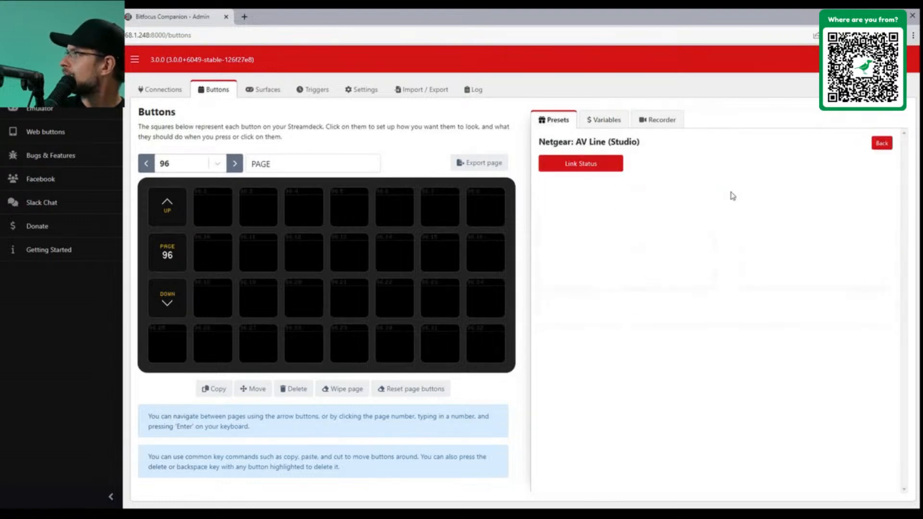
{"action": "left_click", "coordinate": [575, 169]}
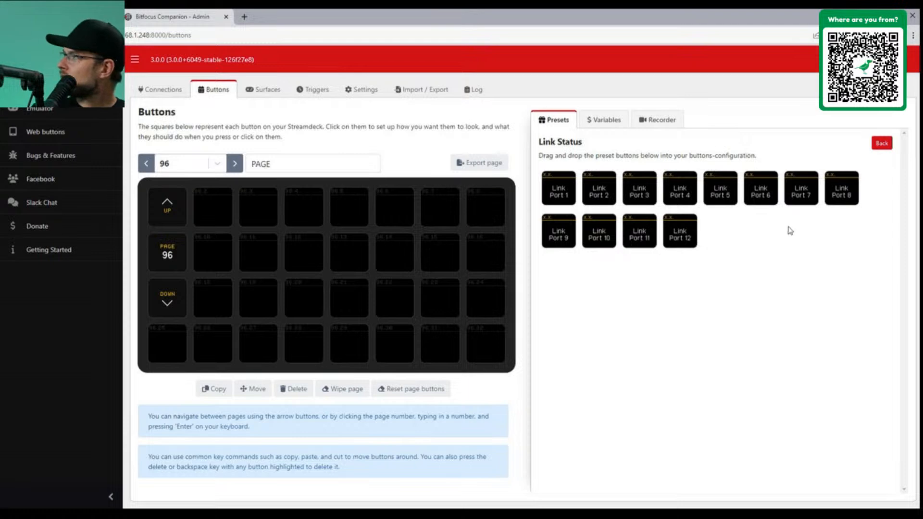
{"action": "left_click", "coordinate": [245, 17]}
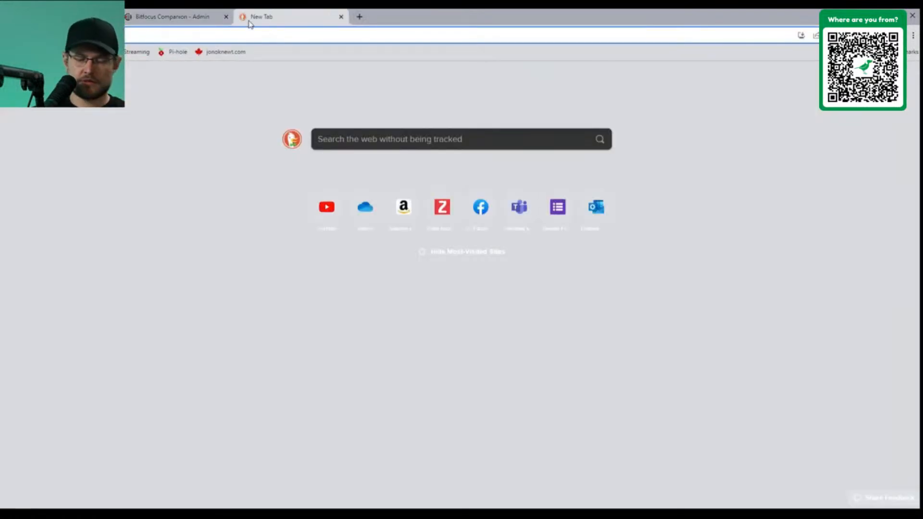
Load the switch's web UI at 192 and sign in with the login name and password
{"action": "type", "text": "192"}
{"action": "key", "text": "Return"}
{"action": "left_click", "coordinate": [288, 272]}
{"action": "type", "text": "ad"}
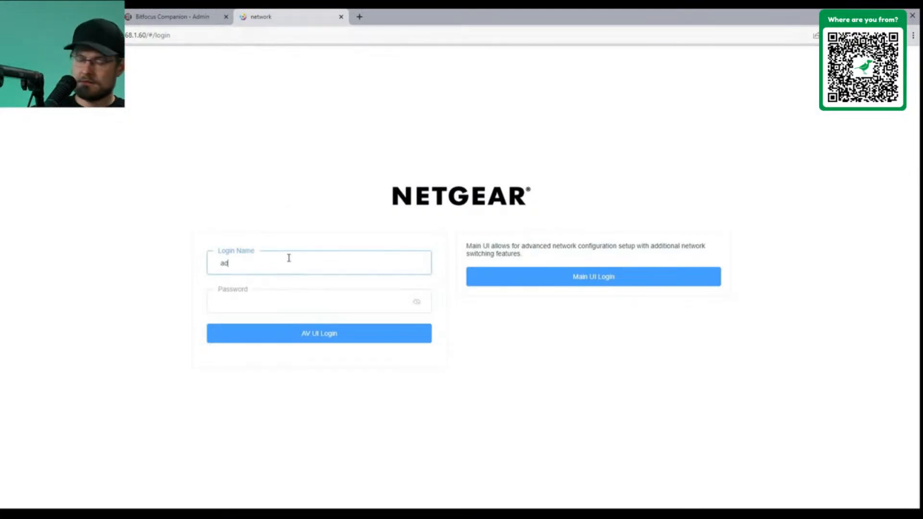
{"action": "type", "text": "min"}
{"action": "key", "text": "Tab"}
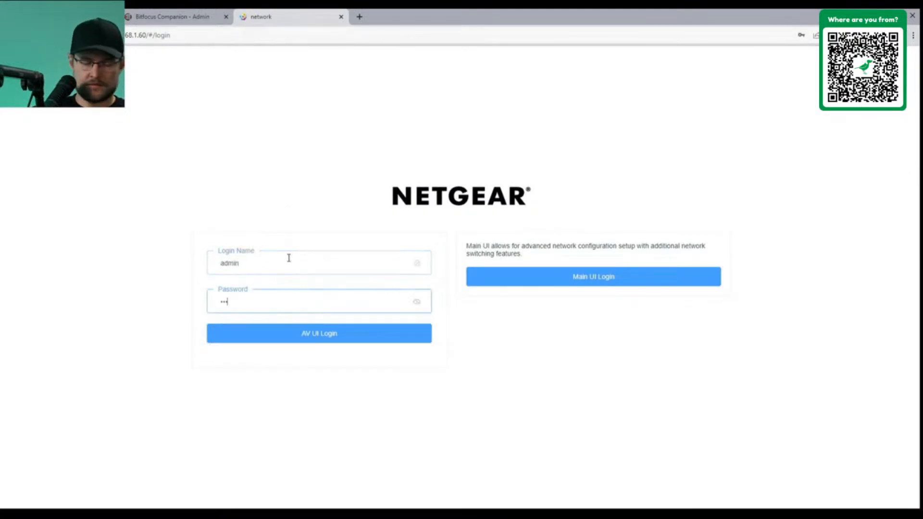
{"action": "key", "text": "Return"}
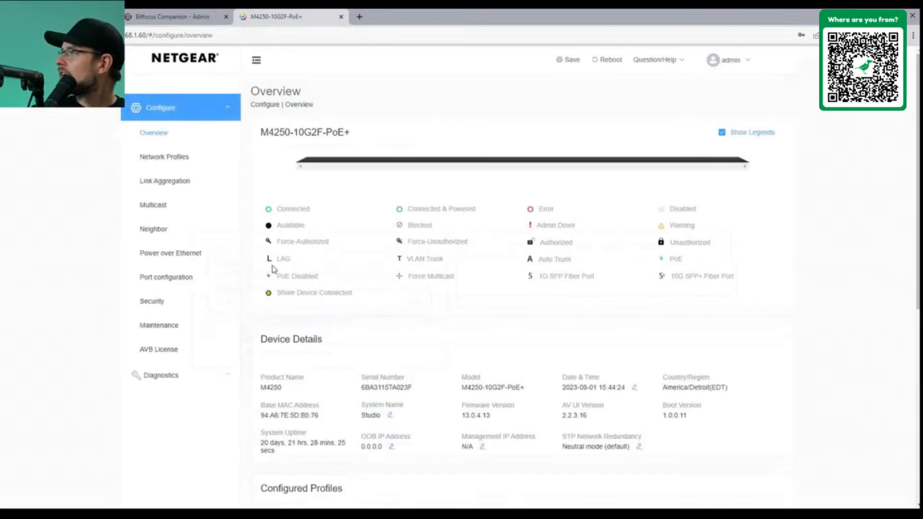
Review the Network Profiles and Power over Ethernet pages, then return to Overview
{"action": "left_click", "coordinate": [177, 159]}
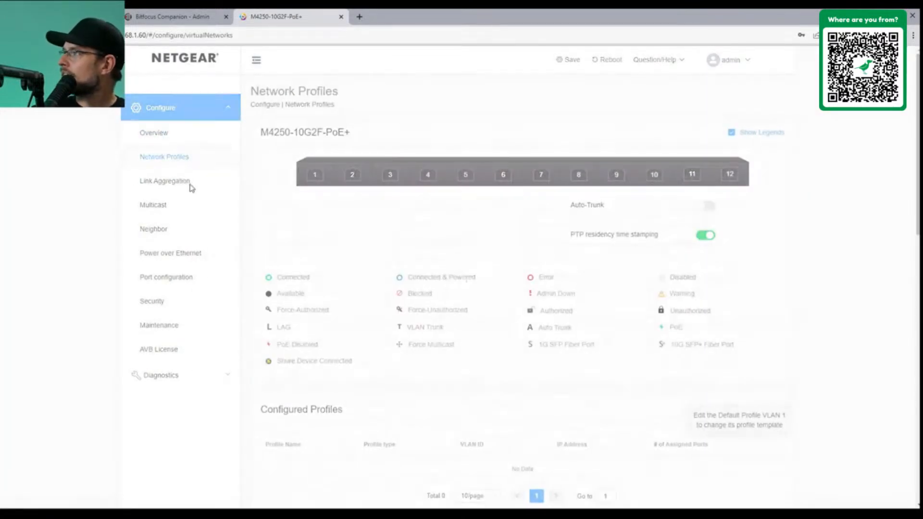
{"action": "scroll", "coordinate": [393, 342], "scroll_direction": "down", "scroll_amount": 4}
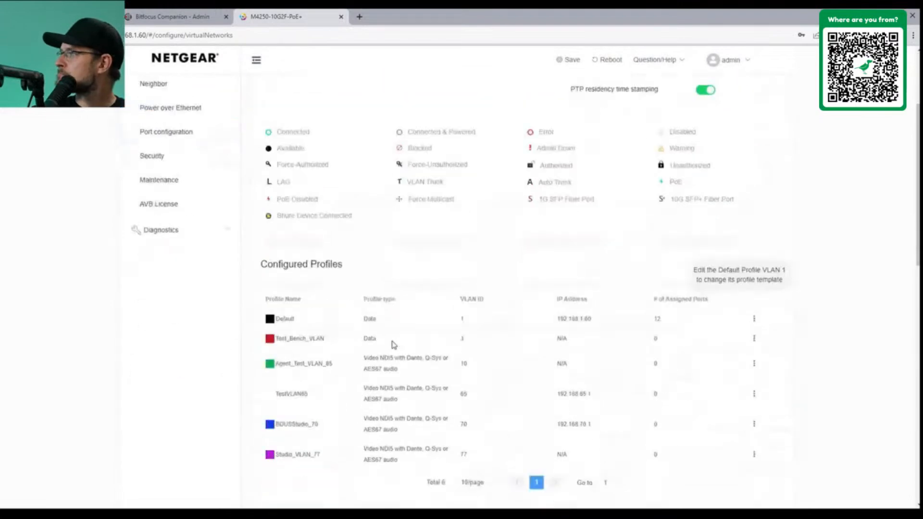
{"action": "scroll", "coordinate": [373, 331], "scroll_direction": "up", "scroll_amount": 4}
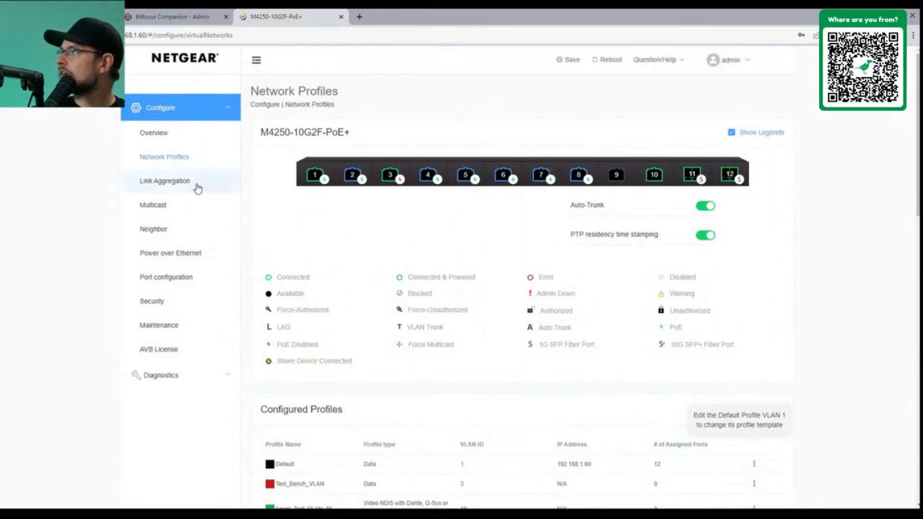
{"action": "left_click", "coordinate": [180, 264]}
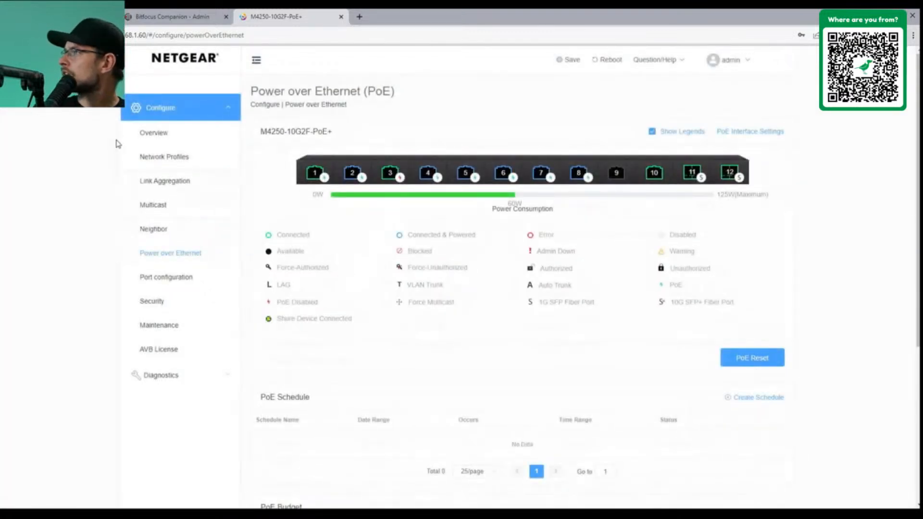
{"action": "left_click", "coordinate": [149, 139]}
Check each port's connection and PoE status on the Overview dashboard
{"action": "mouse_move", "coordinate": [350, 181]}
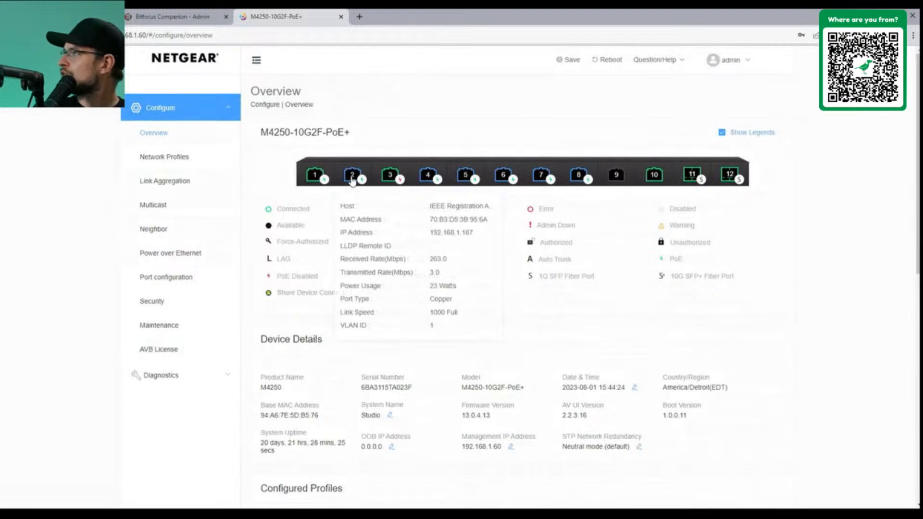
{"action": "mouse_move", "coordinate": [428, 176]}
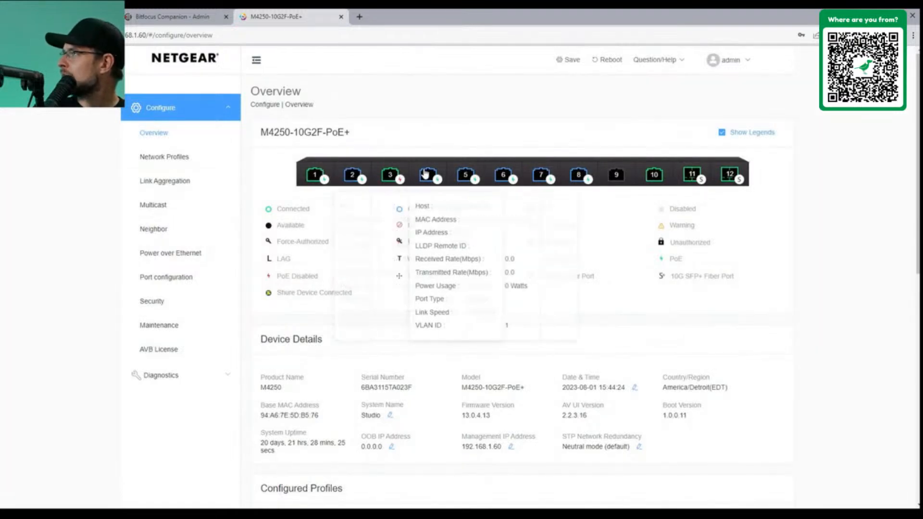
{"action": "mouse_move", "coordinate": [475, 181]}
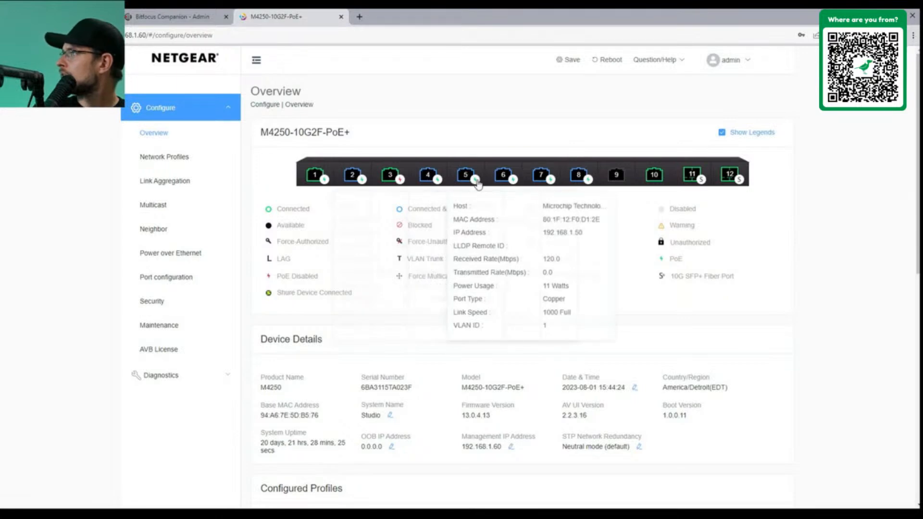
{"action": "mouse_move", "coordinate": [508, 184]}
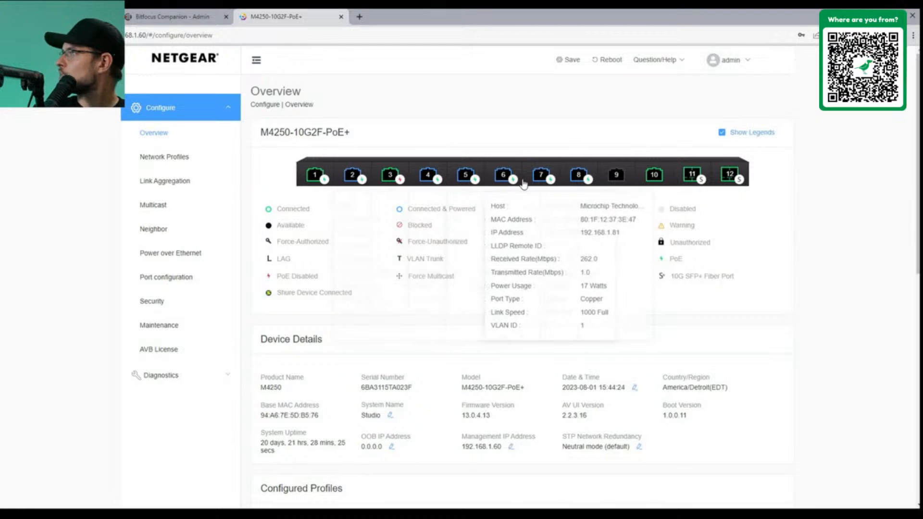
{"action": "mouse_move", "coordinate": [549, 184]}
{"action": "mouse_move", "coordinate": [577, 184]}
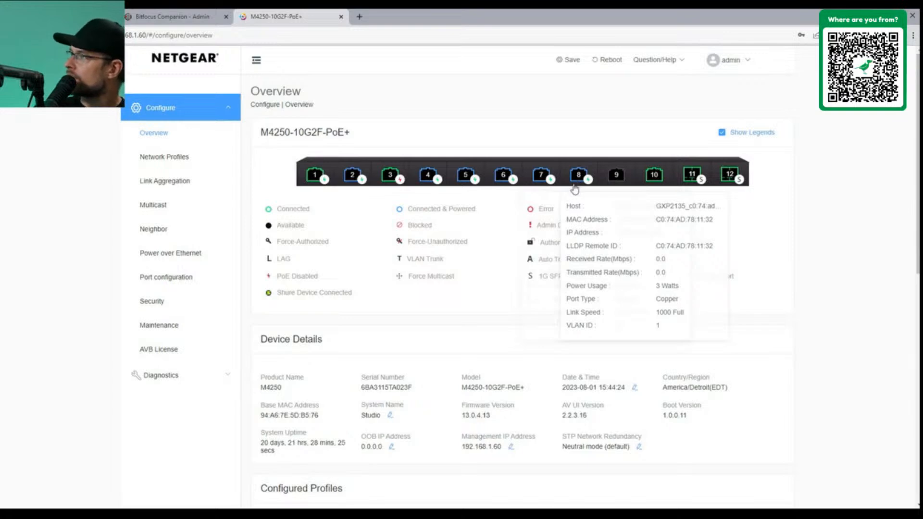
{"action": "scroll", "coordinate": [363, 319], "scroll_direction": "down", "scroll_amount": 4}
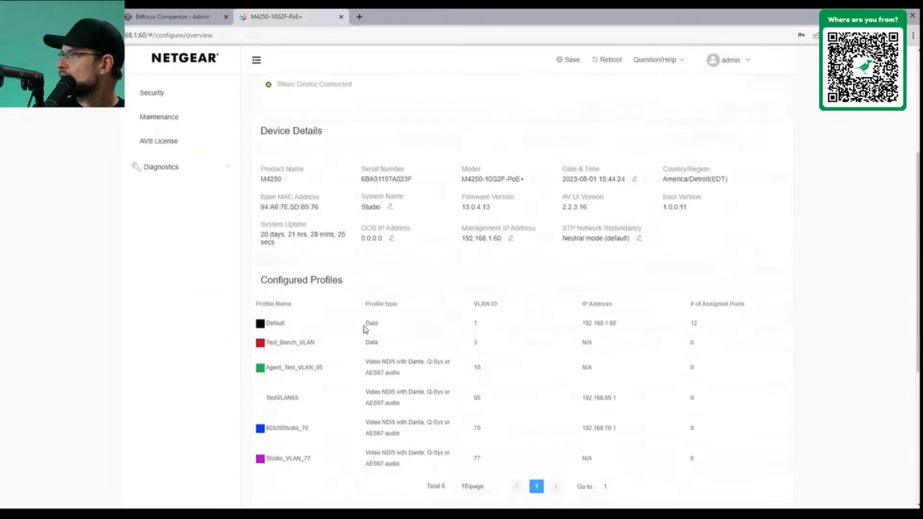
{"action": "scroll", "coordinate": [344, 336], "scroll_direction": "up", "scroll_amount": 4}
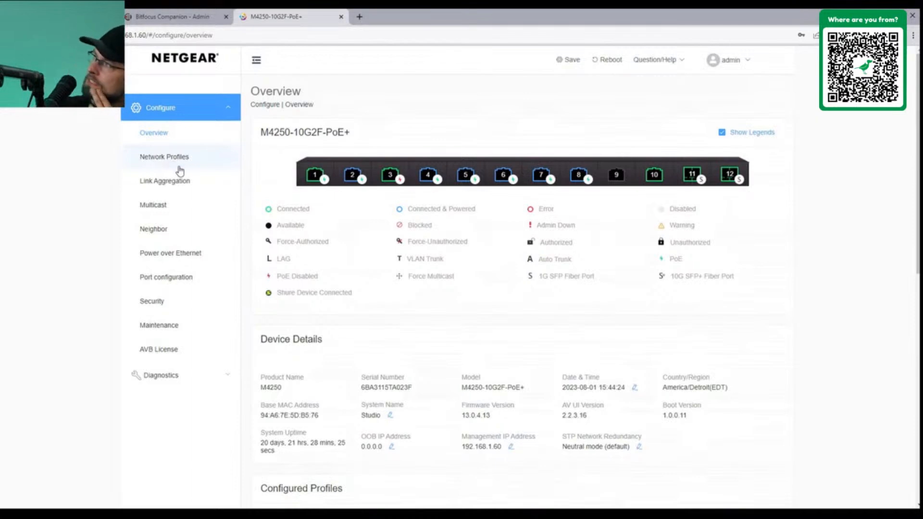
{"action": "mouse_move", "coordinate": [393, 176]}
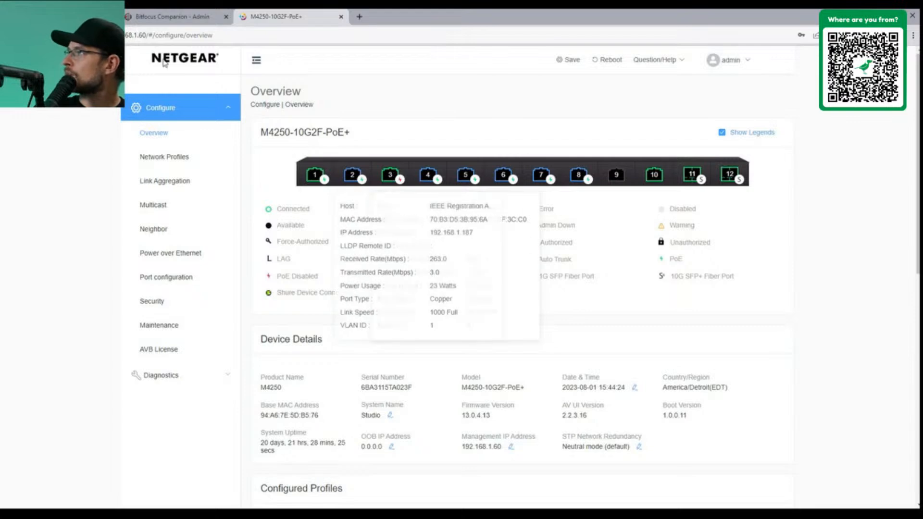
{"action": "key", "text": "ctrl+Tab"}
Place the Link Port 1–4 presets on buttons 96.2–96.5
{"action": "left_click_drag", "start_coordinate": [649, 194], "coordinate": [212, 208]}
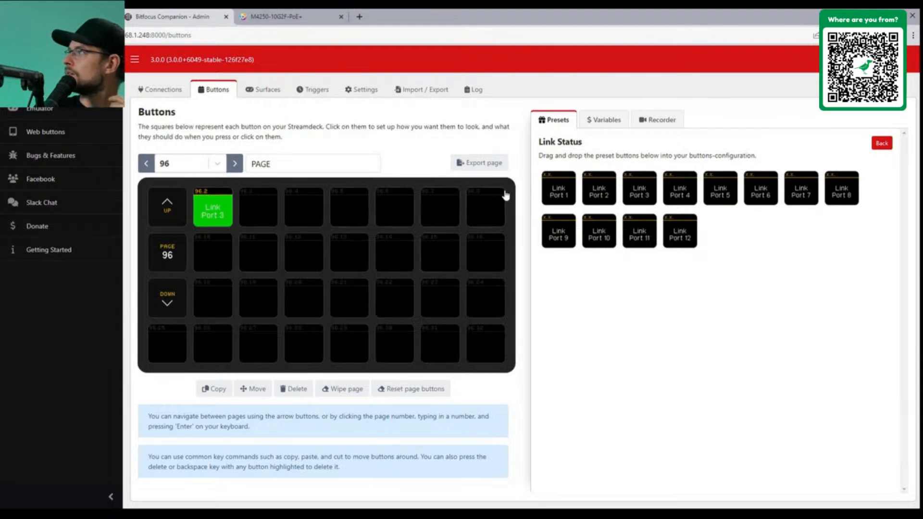
{"action": "left_click_drag", "start_coordinate": [562, 197], "coordinate": [220, 217]}
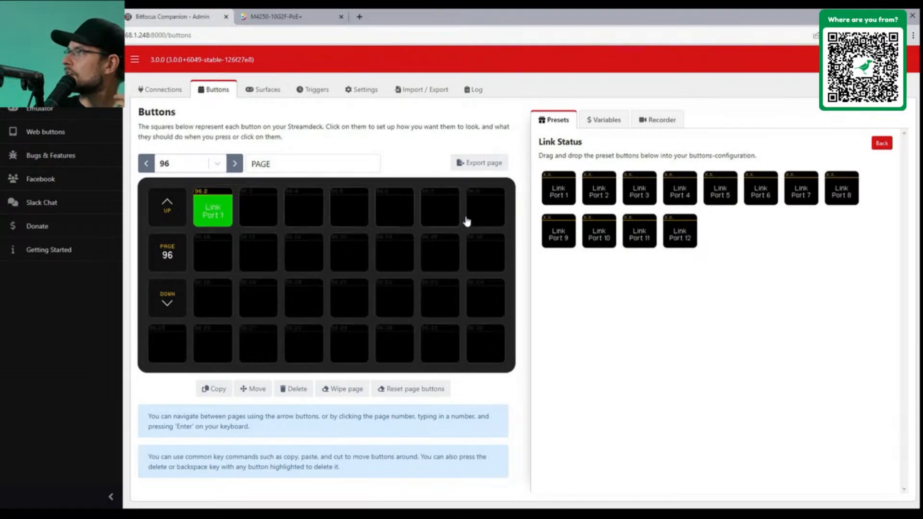
{"action": "left_click_drag", "start_coordinate": [604, 194], "coordinate": [258, 208]}
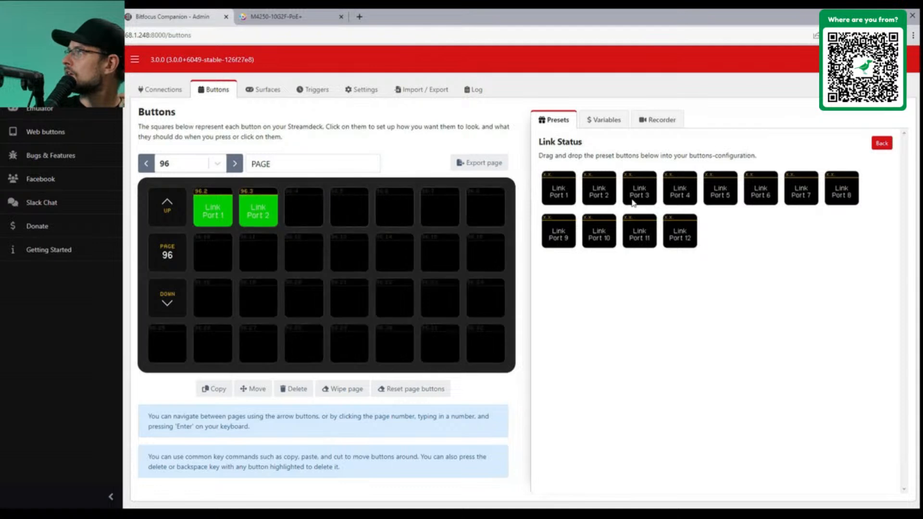
{"action": "left_click_drag", "start_coordinate": [646, 198], "coordinate": [304, 207]}
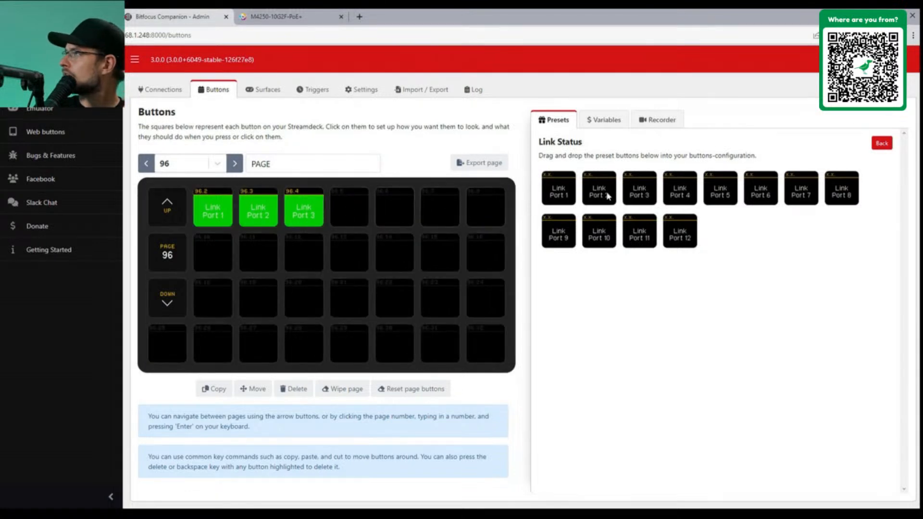
{"action": "left_click_drag", "start_coordinate": [673, 194], "coordinate": [346, 208]}
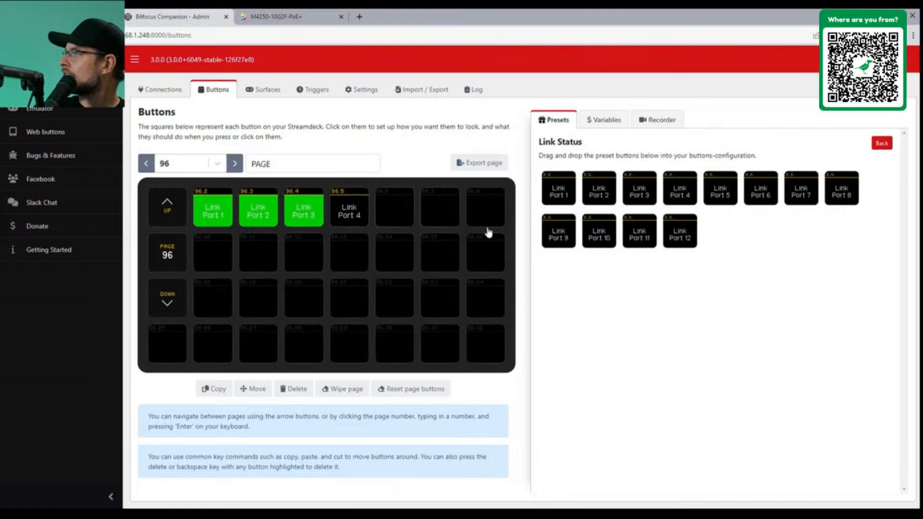
Place Link Port 5–8 on 96.10–96.13 and Link Port 9–12 on 96.18–96.21
{"action": "left_click_drag", "start_coordinate": [721, 193], "coordinate": [215, 272]}
{"action": "left_click_drag", "start_coordinate": [777, 194], "coordinate": [255, 272]}
{"action": "left_click_drag", "start_coordinate": [802, 192], "coordinate": [301, 252]}
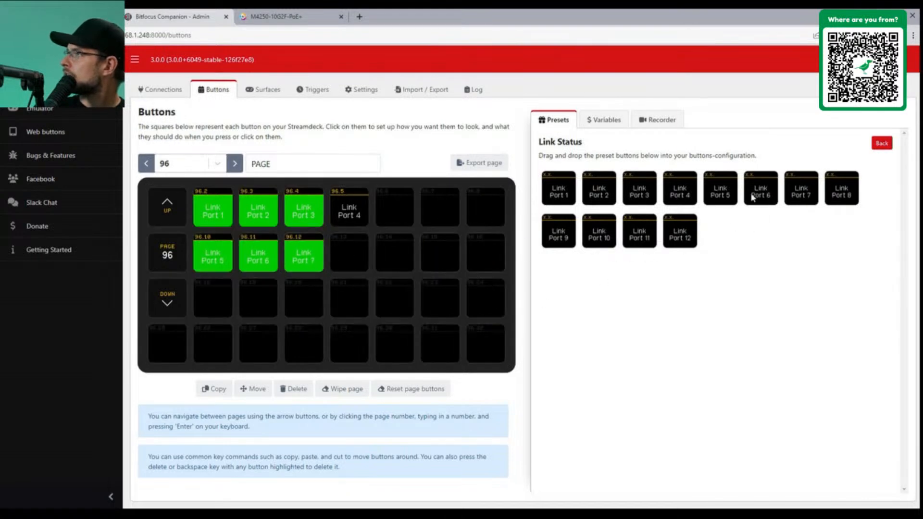
{"action": "left_click_drag", "start_coordinate": [841, 190], "coordinate": [385, 266]}
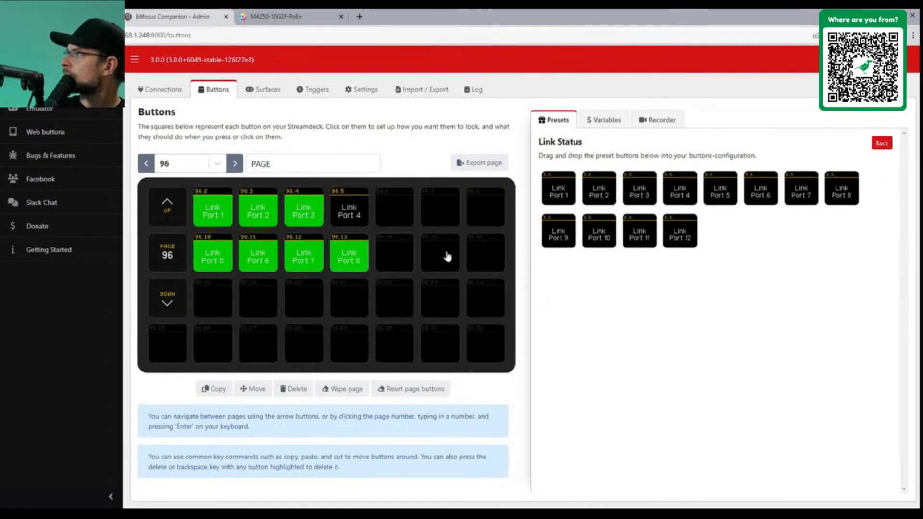
{"action": "left_click_drag", "start_coordinate": [554, 240], "coordinate": [228, 306]}
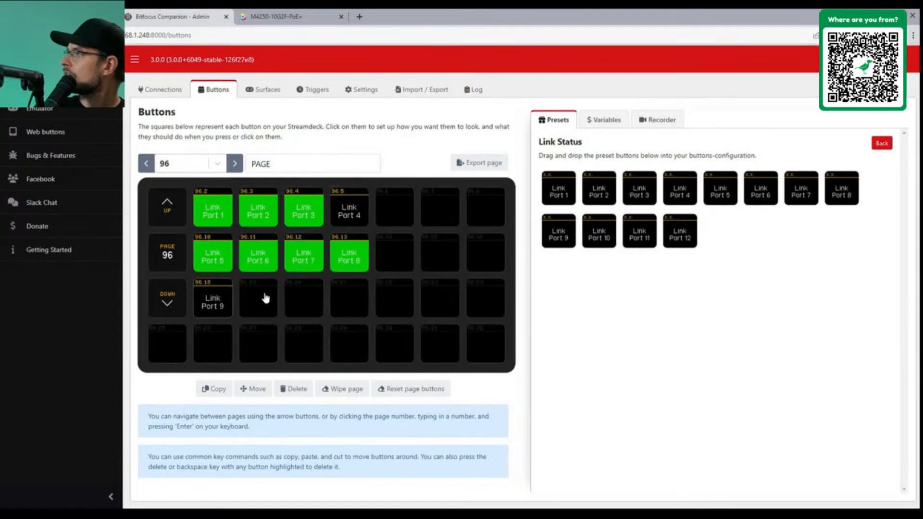
{"action": "left_click_drag", "start_coordinate": [596, 235], "coordinate": [269, 304]}
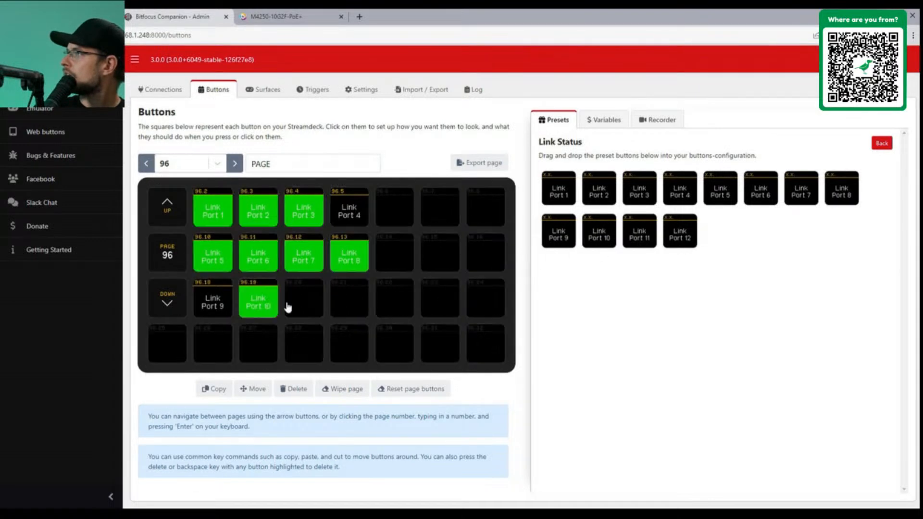
{"action": "left_click_drag", "start_coordinate": [640, 233], "coordinate": [322, 307]}
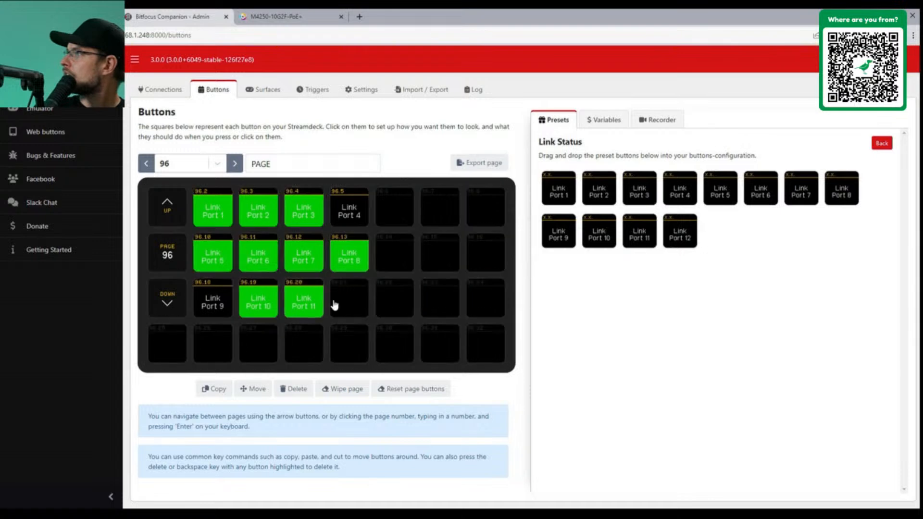
{"action": "left_click_drag", "start_coordinate": [408, 313], "coordinate": [366, 302]}
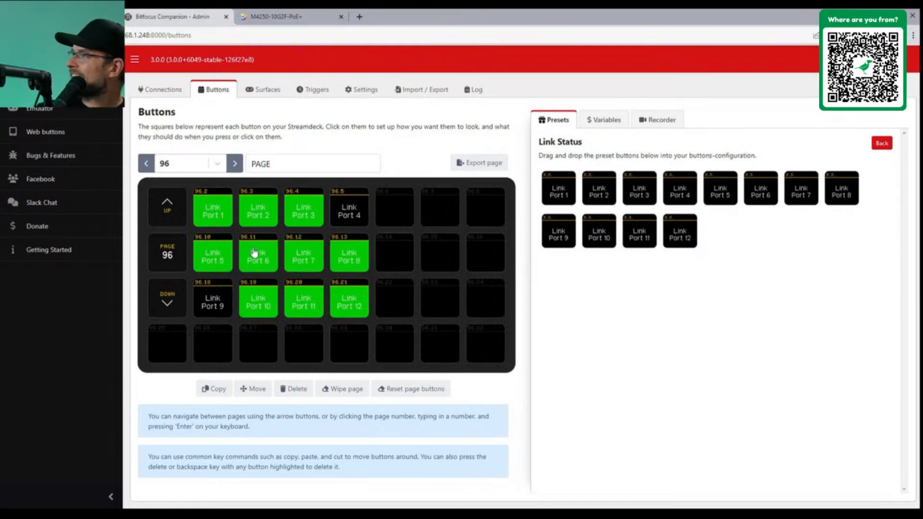
Add the Studio Set POE and Power Cycle POE press actions to the Link Port 3 button
{"action": "left_click", "coordinate": [297, 210]}
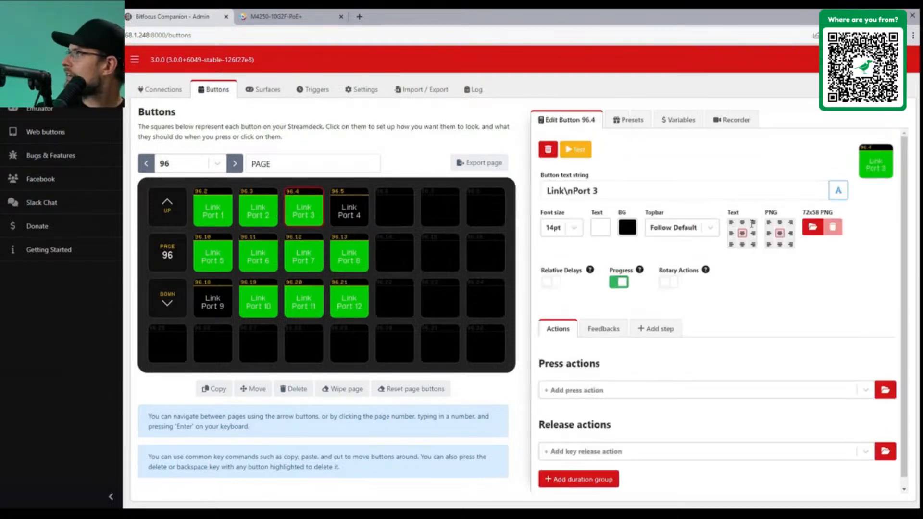
{"action": "scroll", "coordinate": [736, 267], "scroll_direction": "down", "scroll_amount": 1}
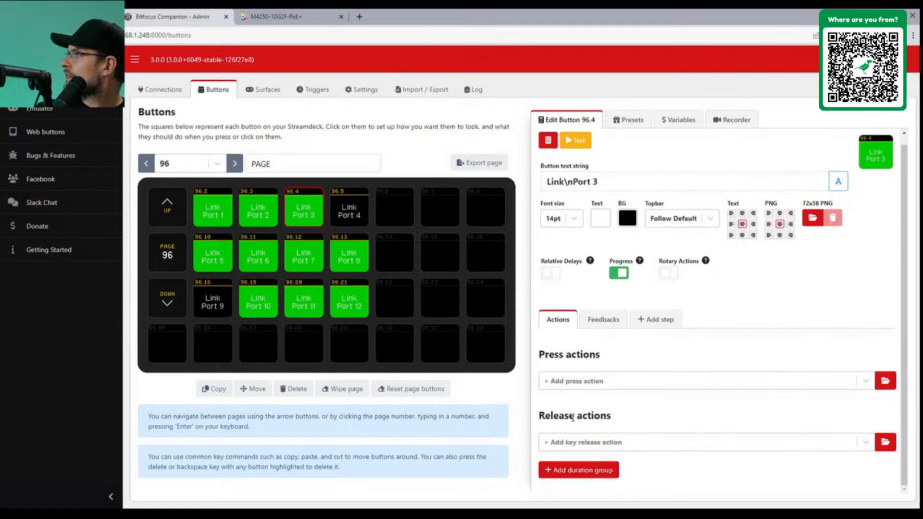
{"action": "left_click", "coordinate": [598, 383]}
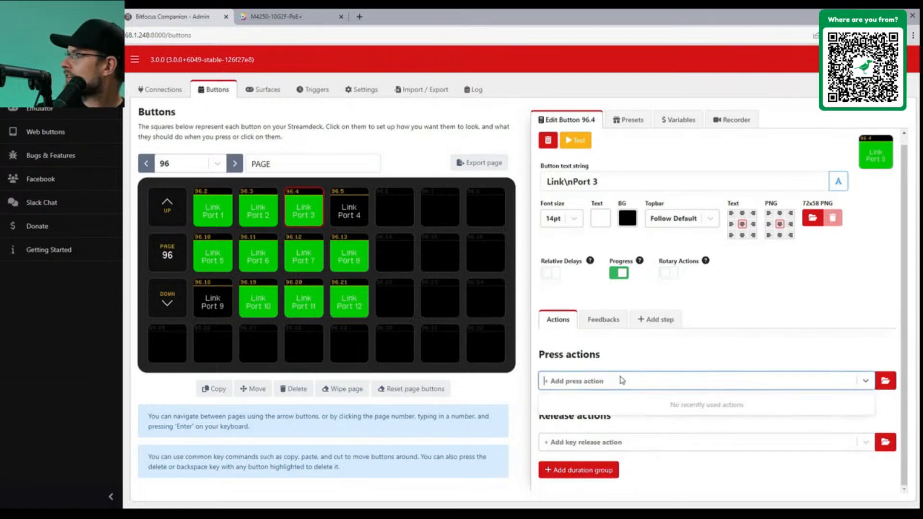
{"action": "left_click", "coordinate": [886, 381]}
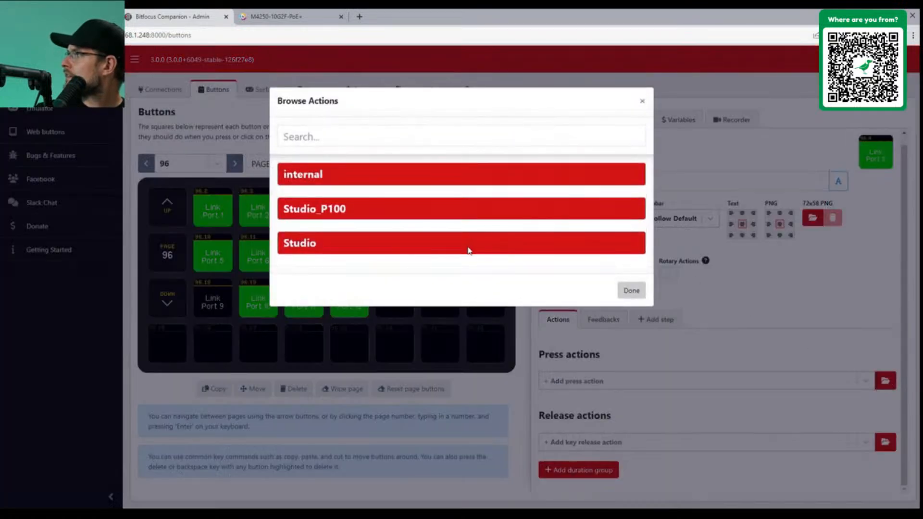
{"action": "left_click", "coordinate": [412, 246]}
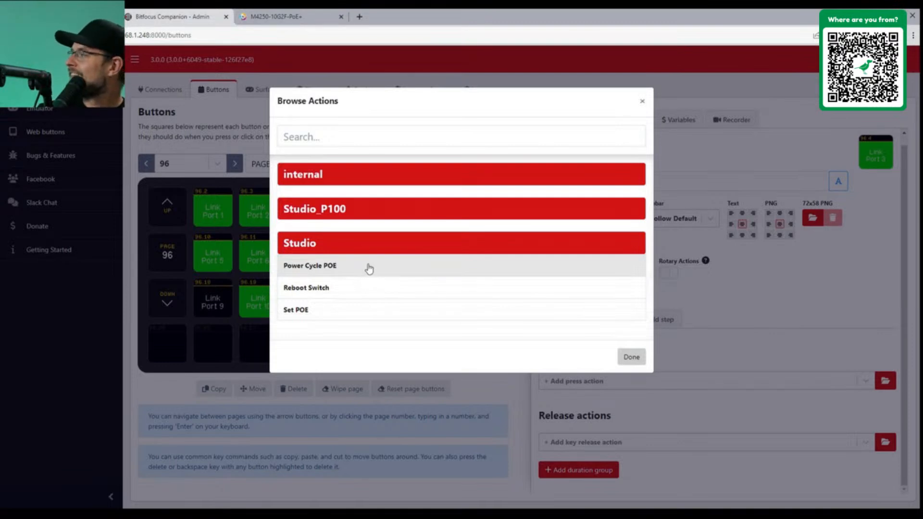
{"action": "left_click", "coordinate": [369, 315]}
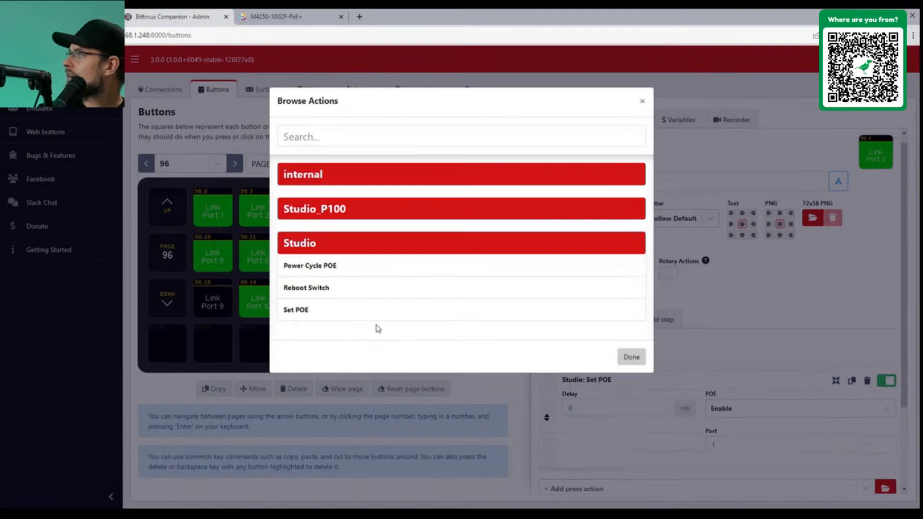
{"action": "left_click", "coordinate": [381, 267]}
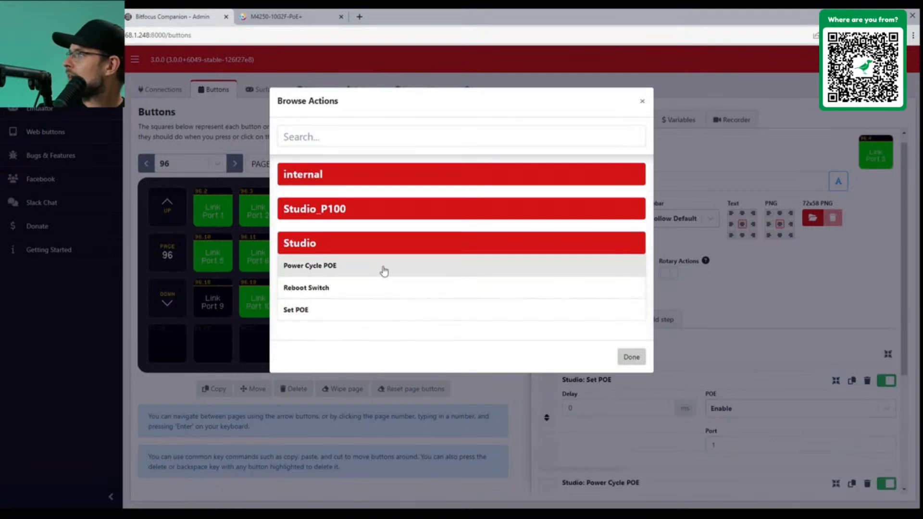
{"action": "left_click", "coordinate": [632, 357]}
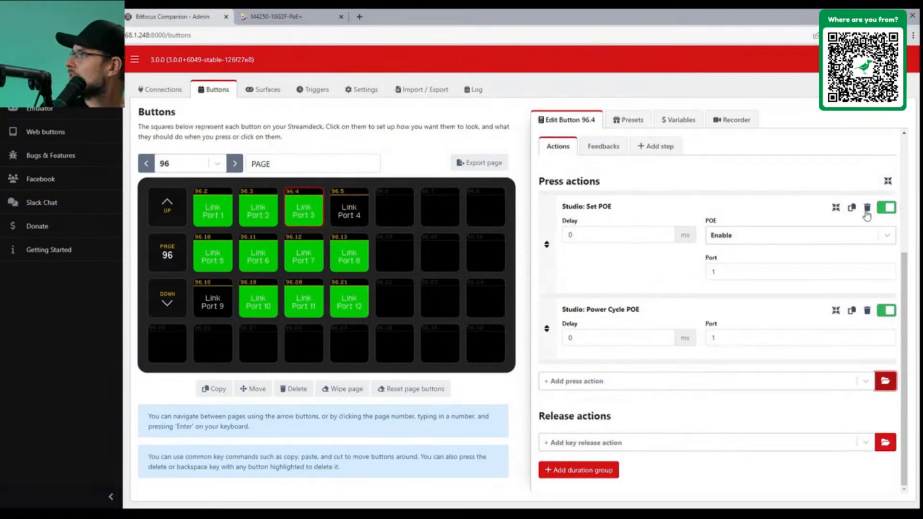
Set the Set POE action to Toggle on port 3 and delete the Power Cycle POE action
{"action": "left_click", "coordinate": [748, 339]}
{"action": "left_click", "coordinate": [827, 239]}
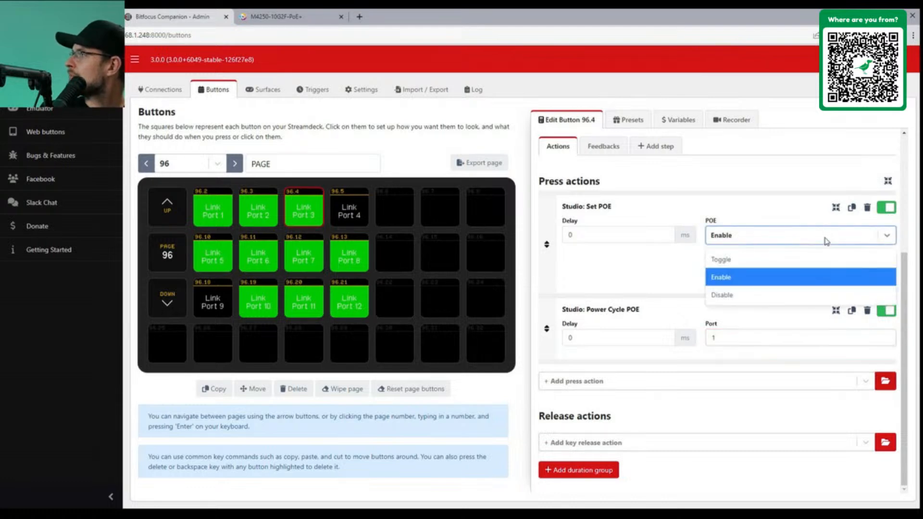
{"action": "left_click", "coordinate": [823, 261]}
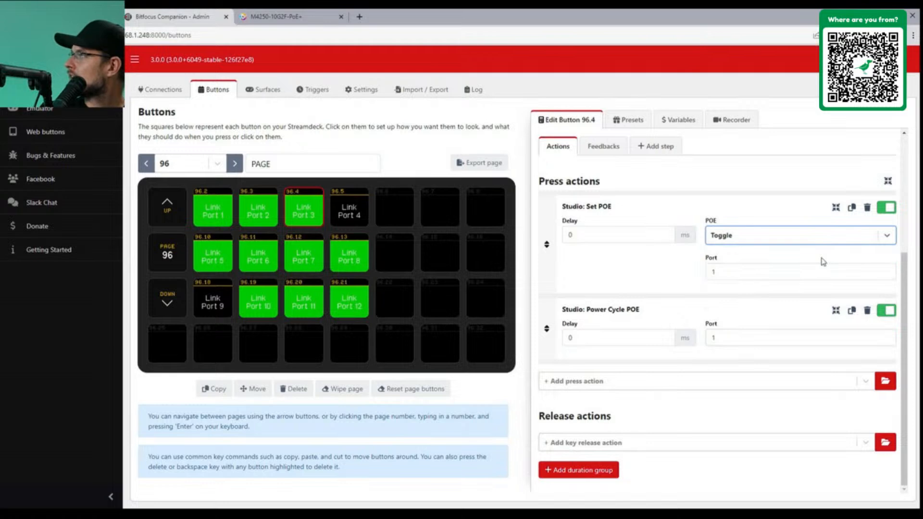
{"action": "left_click", "coordinate": [867, 311]}
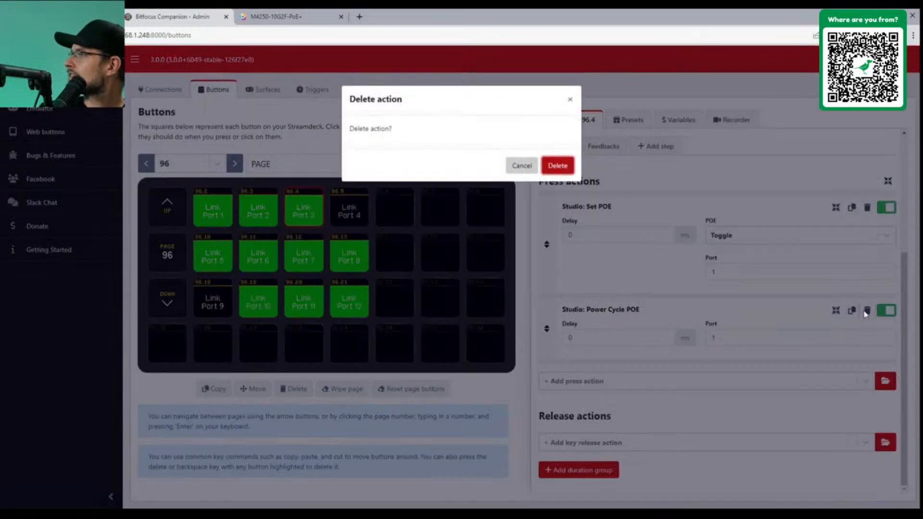
{"action": "left_click", "coordinate": [558, 168]}
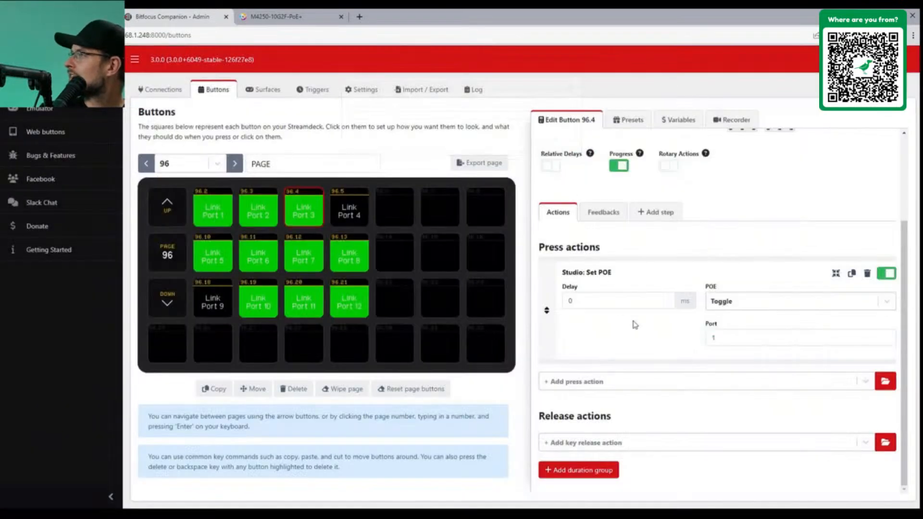
{"action": "left_click", "coordinate": [734, 344]}
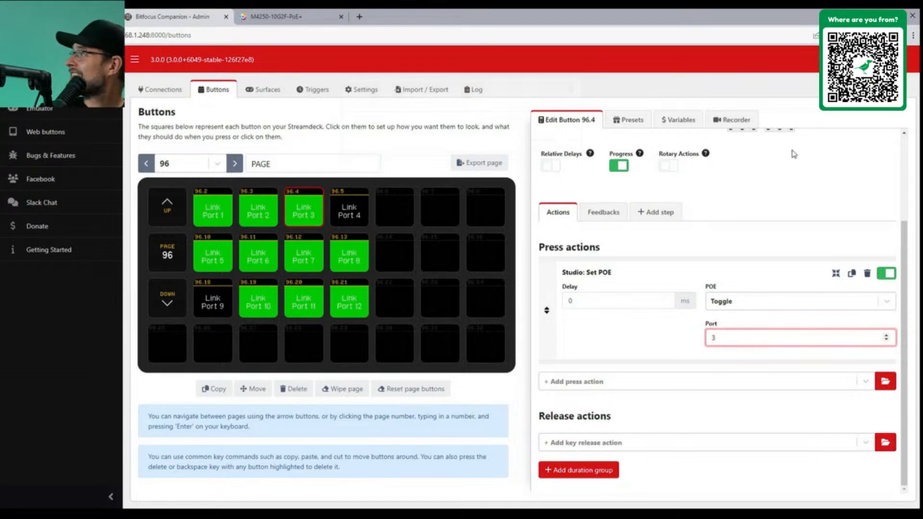
{"action": "left_click", "coordinate": [750, 231]}
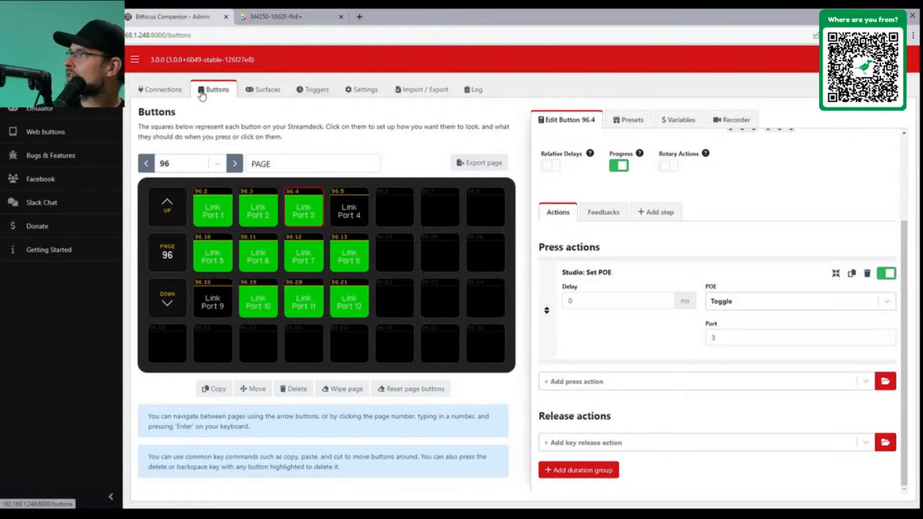
{"action": "left_click", "coordinate": [50, 114]}
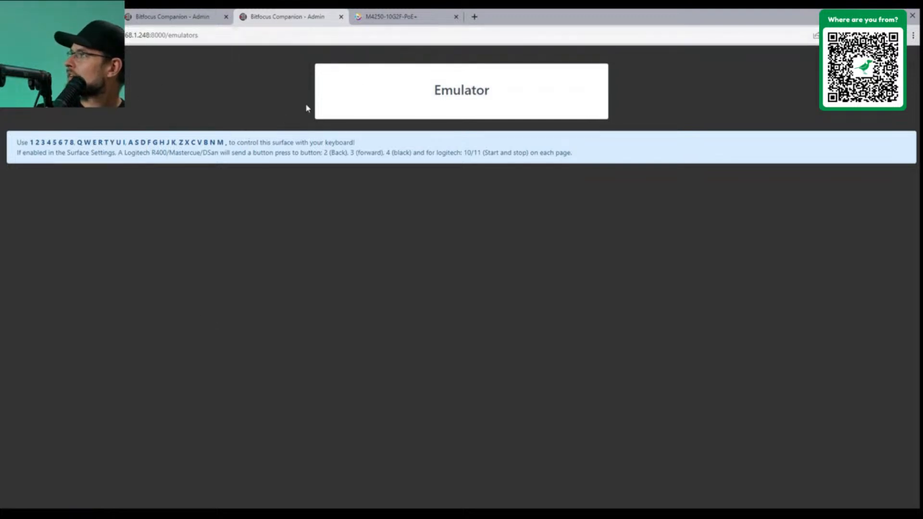
{"action": "left_click", "coordinate": [362, 95]}
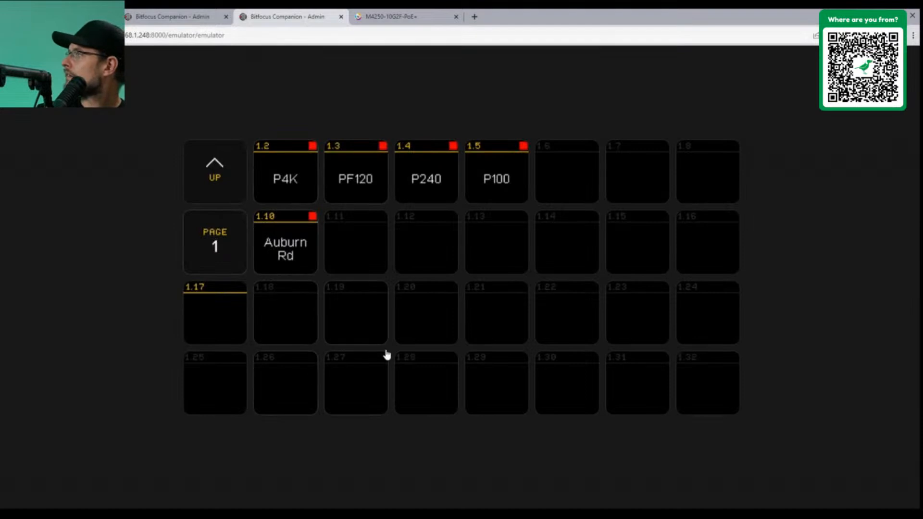
{"action": "left_click", "coordinate": [209, 185]}
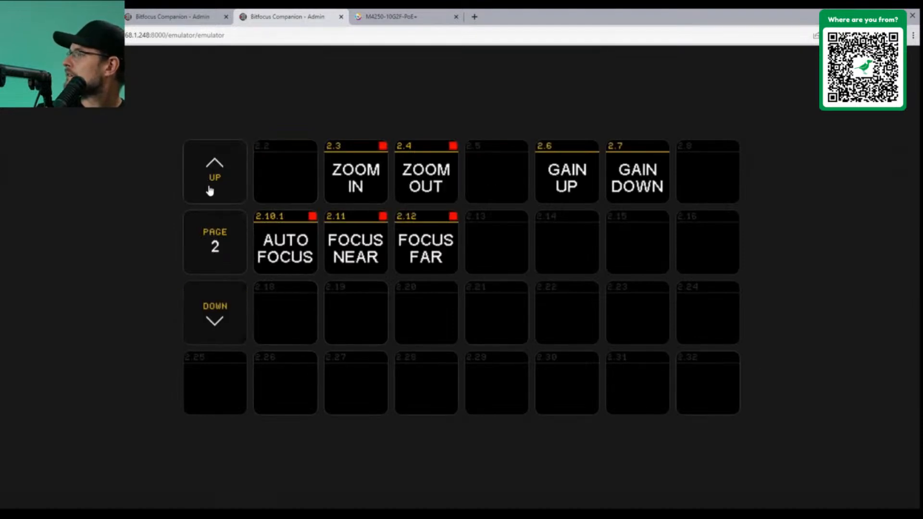
{"action": "left_click", "coordinate": [224, 308]}
{"action": "left_click", "coordinate": [216, 308]}
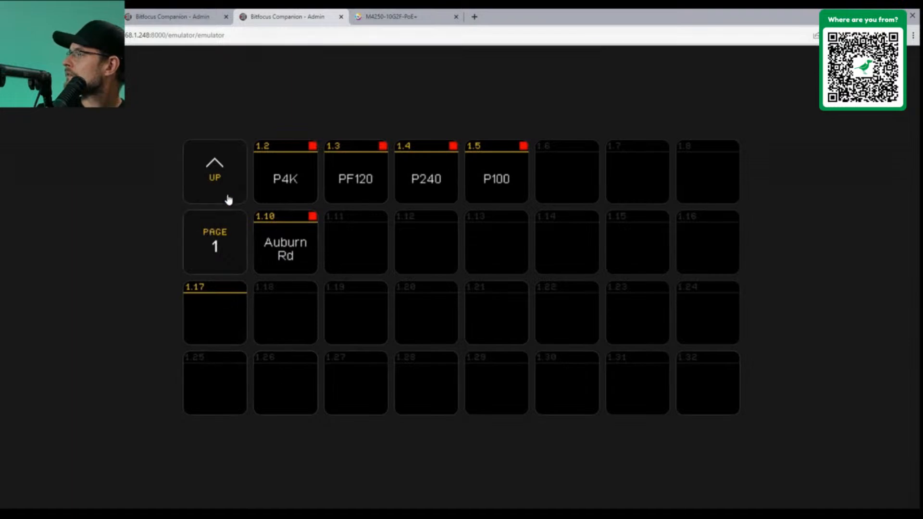
{"action": "left_click", "coordinate": [214, 173]}
{"action": "left_click", "coordinate": [215, 173]}
{"action": "left_click", "coordinate": [214, 173]}
{"action": "left_click", "coordinate": [214, 173]}
{"action": "left_click", "coordinate": [214, 254]}
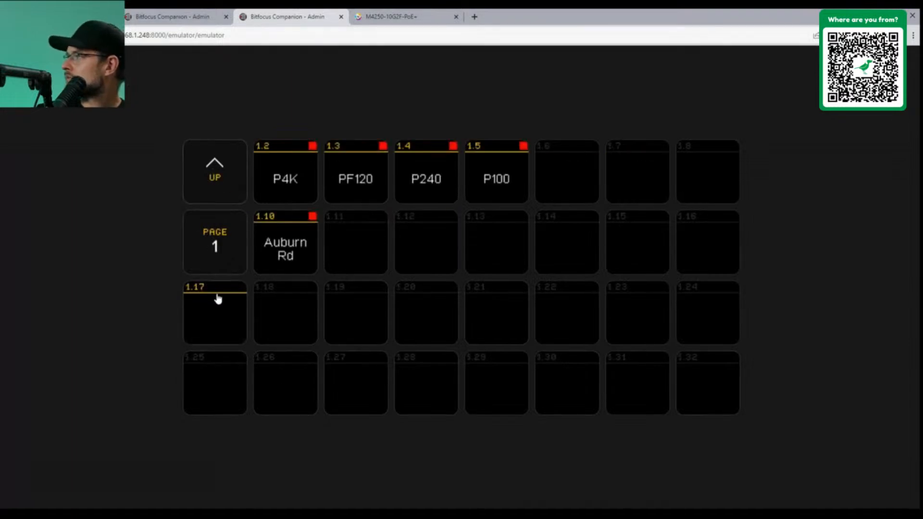
{"action": "left_click", "coordinate": [216, 302]}
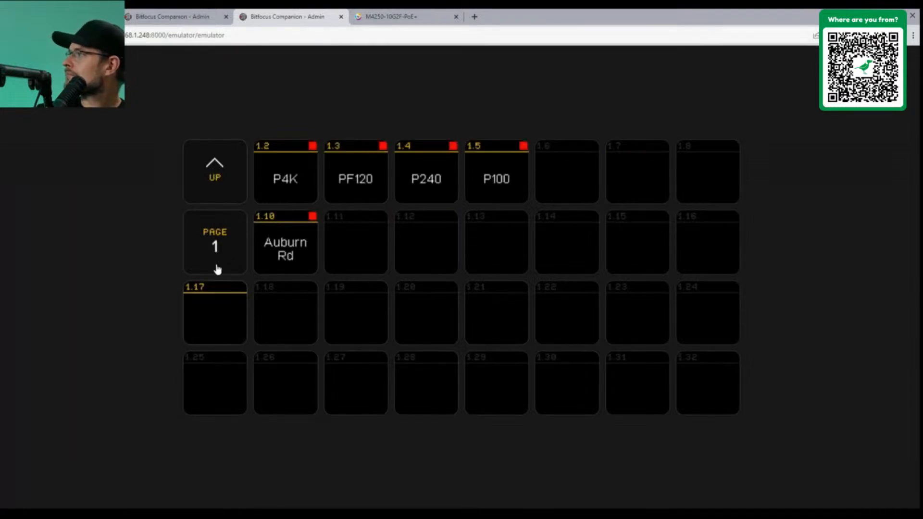
{"action": "left_click", "coordinate": [342, 17]}
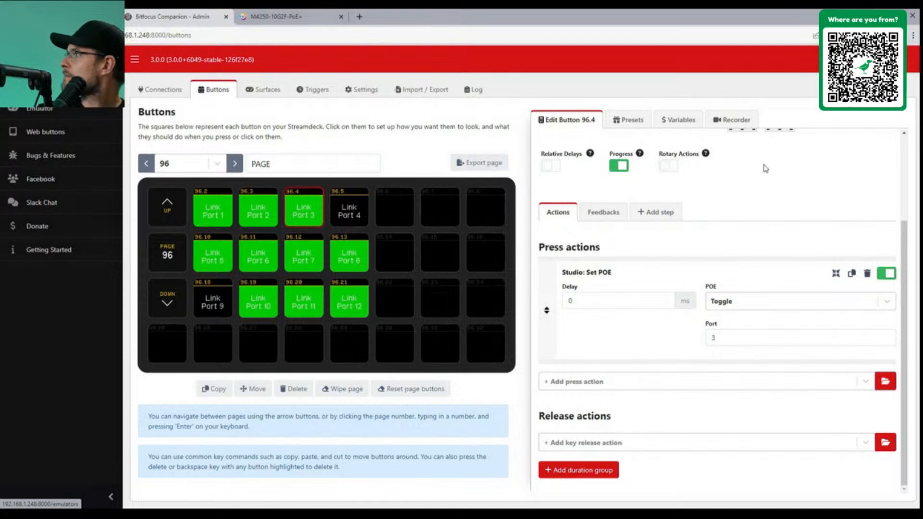
Snap the M4250 switch page to the right half and Companion to the left half
{"action": "scroll", "coordinate": [778, 197], "scroll_direction": "up", "scroll_amount": 3}
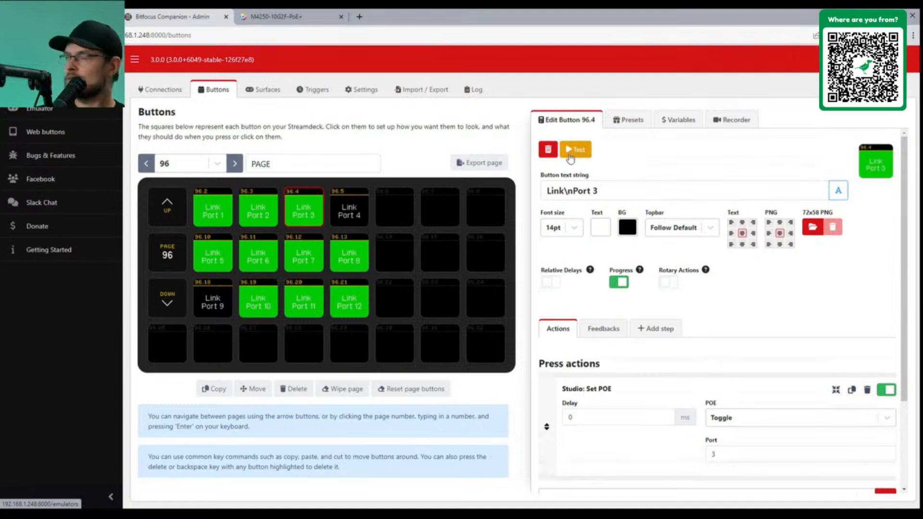
{"action": "left_click_drag", "start_coordinate": [296, 17], "coordinate": [919, 78]}
{"action": "left_click", "coordinate": [72, 149]}
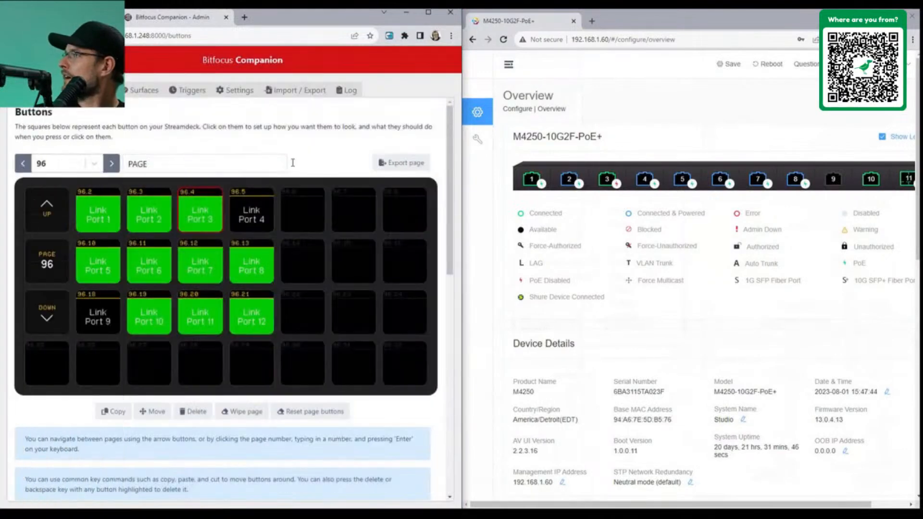
{"action": "scroll", "coordinate": [242, 321], "scroll_direction": "down", "scroll_amount": 8}
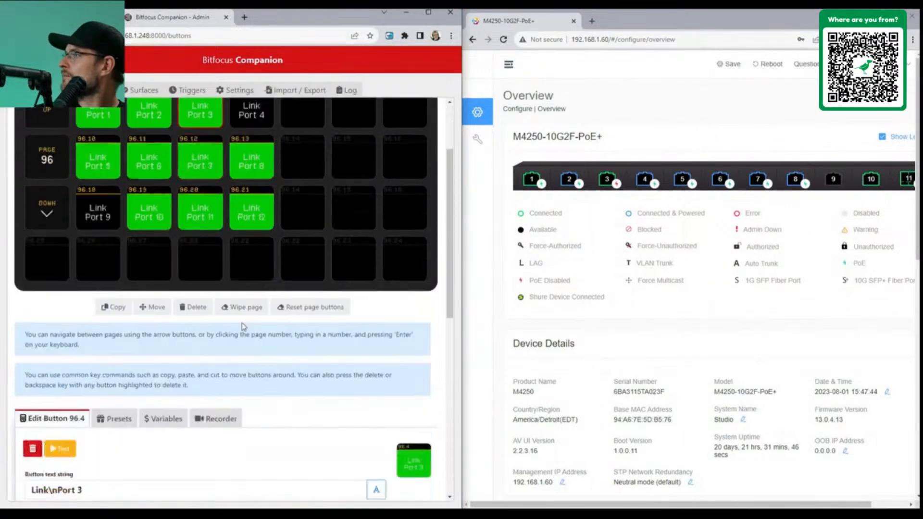
{"action": "scroll", "coordinate": [242, 330], "scroll_direction": "up", "scroll_amount": 2}
{"action": "mouse_move", "coordinate": [606, 186]}
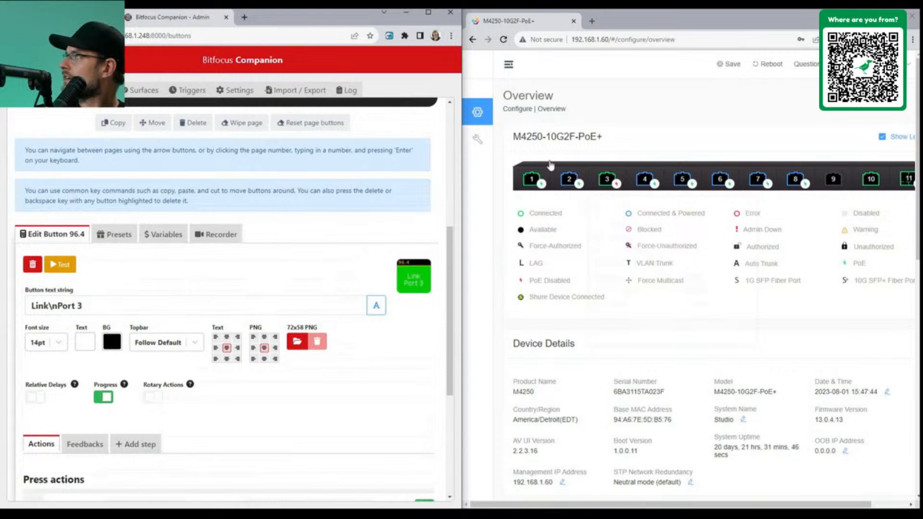
{"action": "left_click", "coordinate": [679, 41]}
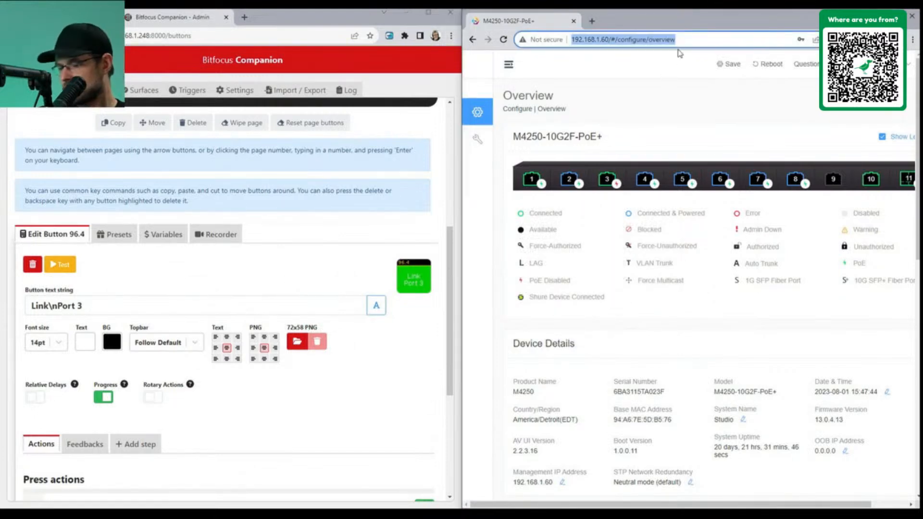
{"action": "key", "text": "Return"}
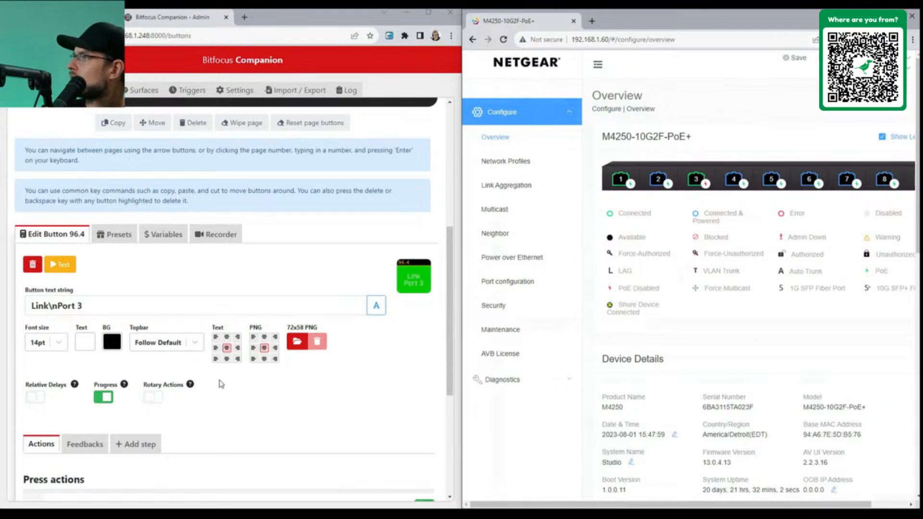
{"action": "scroll", "coordinate": [143, 331], "scroll_direction": "down", "scroll_amount": 3}
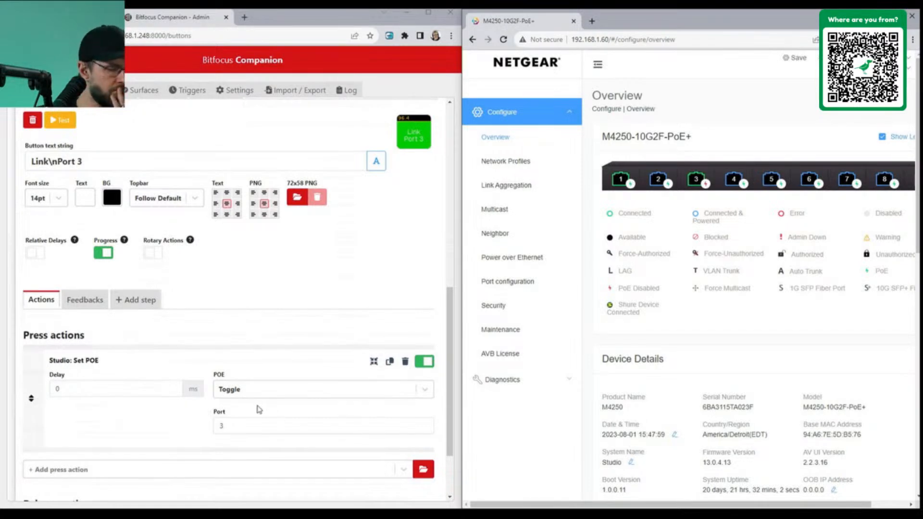
{"action": "scroll", "coordinate": [216, 304], "scroll_direction": "up", "scroll_amount": 8}
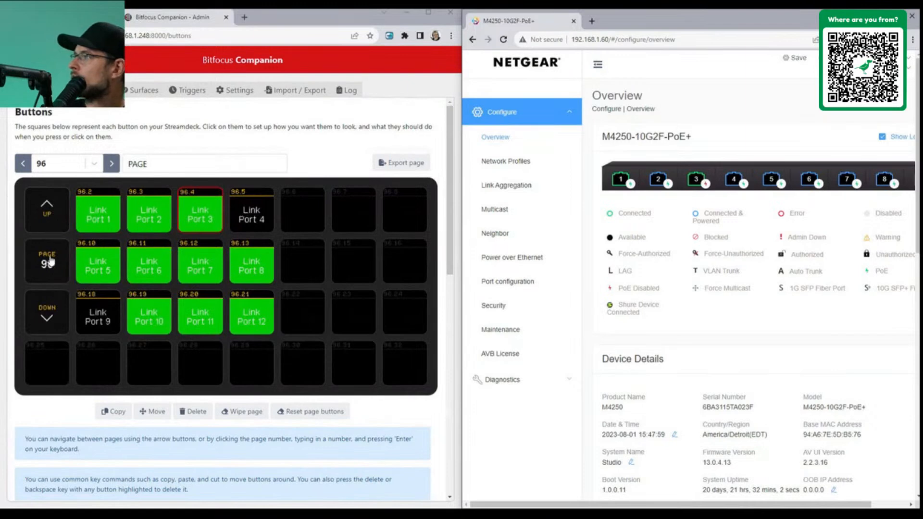
Start a button copy in Companion and select the Link Port 3 button 96.4
{"action": "left_click", "coordinate": [192, 214]}
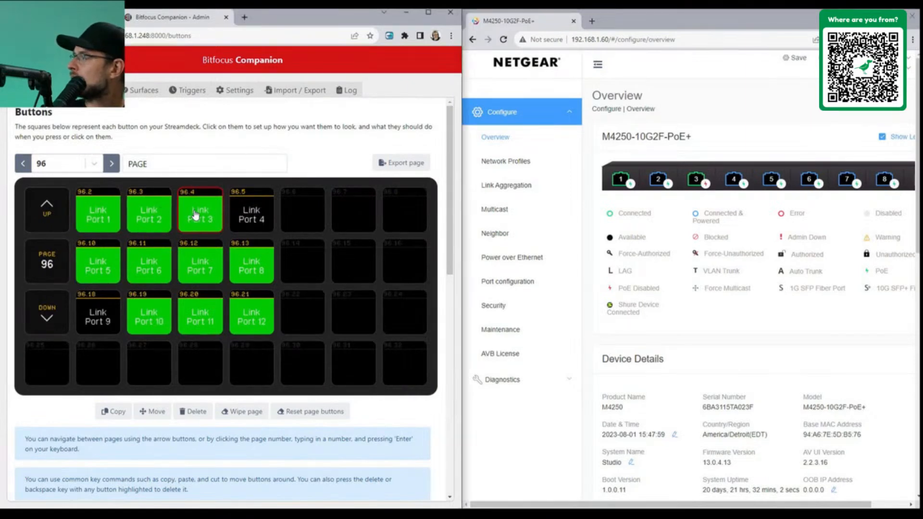
{"action": "left_click", "coordinate": [109, 412]}
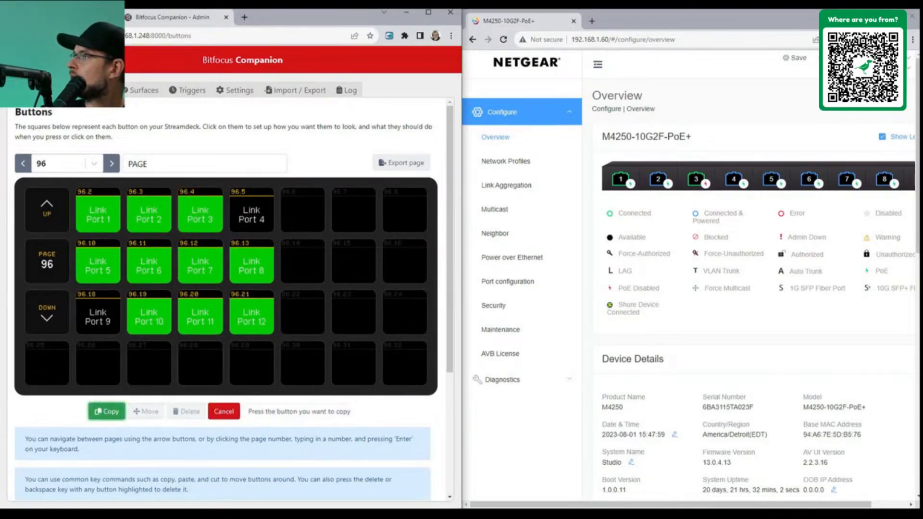
{"action": "left_click", "coordinate": [32, 208]}
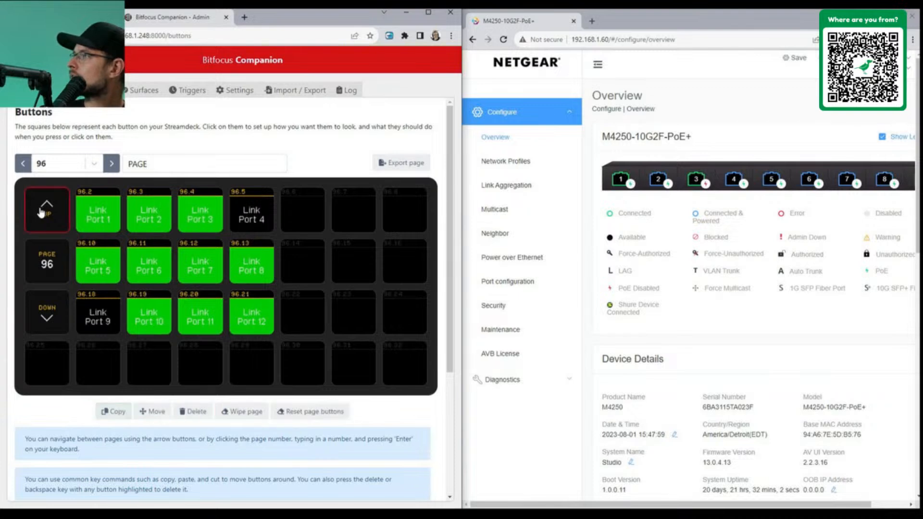
{"action": "left_click", "coordinate": [207, 219]}
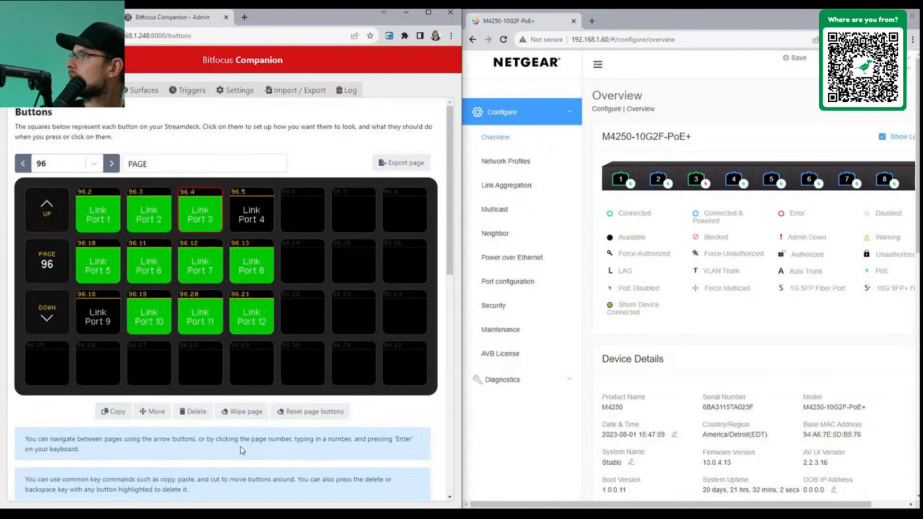
Page through to page 3, try button 3.2, then page back to page 96
{"action": "left_click", "coordinate": [118, 412]}
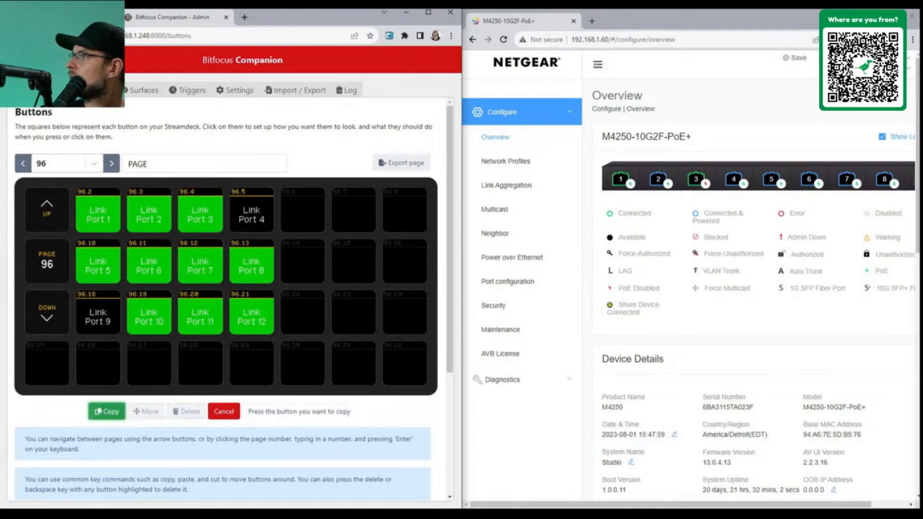
{"action": "left_click", "coordinate": [23, 163]}
{"action": "left_click", "coordinate": [23, 164]}
{"action": "left_click", "coordinate": [23, 164]}
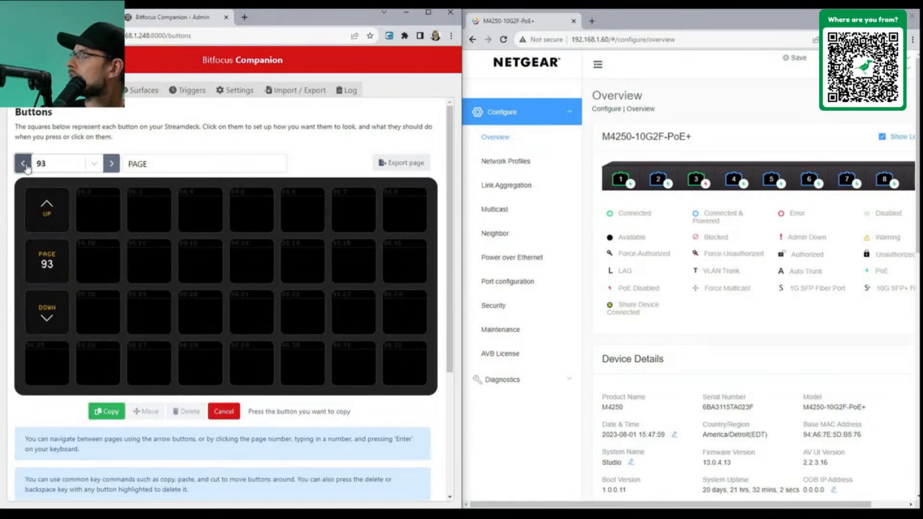
{"action": "left_click", "coordinate": [111, 164]}
{"action": "left_click", "coordinate": [111, 164]}
{"action": "left_click", "coordinate": [111, 164]}
{"action": "left_click", "coordinate": [112, 164]}
{"action": "left_click", "coordinate": [111, 164]}
{"action": "left_click", "coordinate": [111, 164]}
{"action": "left_click", "coordinate": [111, 164]}
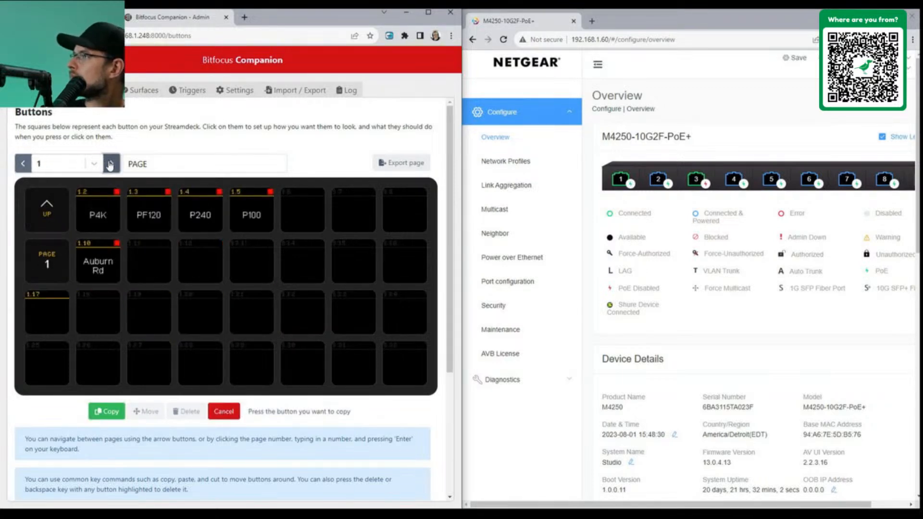
{"action": "left_click", "coordinate": [111, 164]}
{"action": "left_click", "coordinate": [111, 164]}
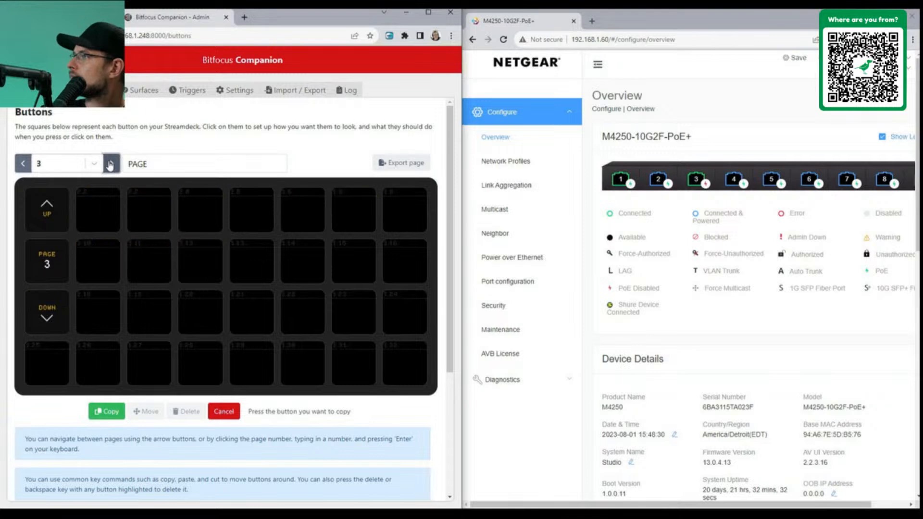
{"action": "left_click", "coordinate": [101, 217]}
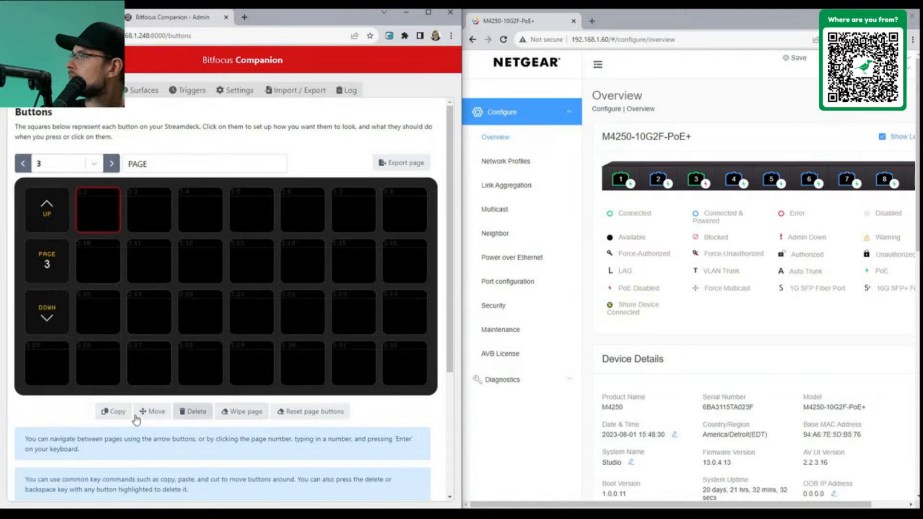
{"action": "left_click", "coordinate": [105, 269]}
{"action": "left_click", "coordinate": [100, 220]}
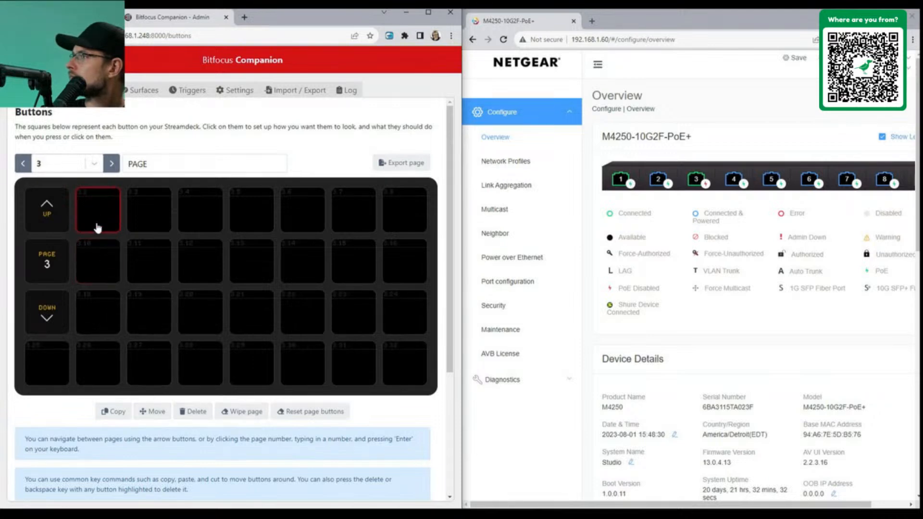
{"action": "left_click", "coordinate": [22, 167]}
{"action": "left_click", "coordinate": [23, 167]}
{"action": "left_click", "coordinate": [23, 166]}
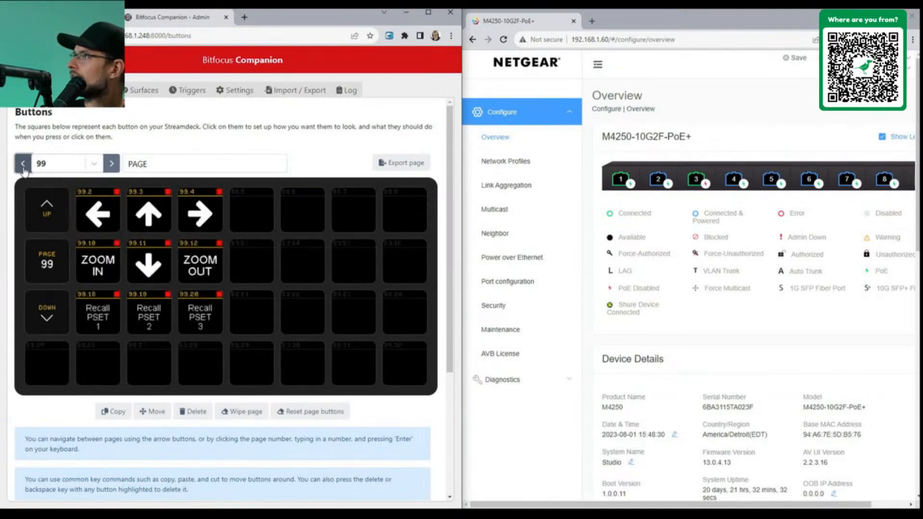
{"action": "left_click", "coordinate": [23, 167]}
{"action": "left_click", "coordinate": [22, 167]}
{"action": "left_click", "coordinate": [22, 167]}
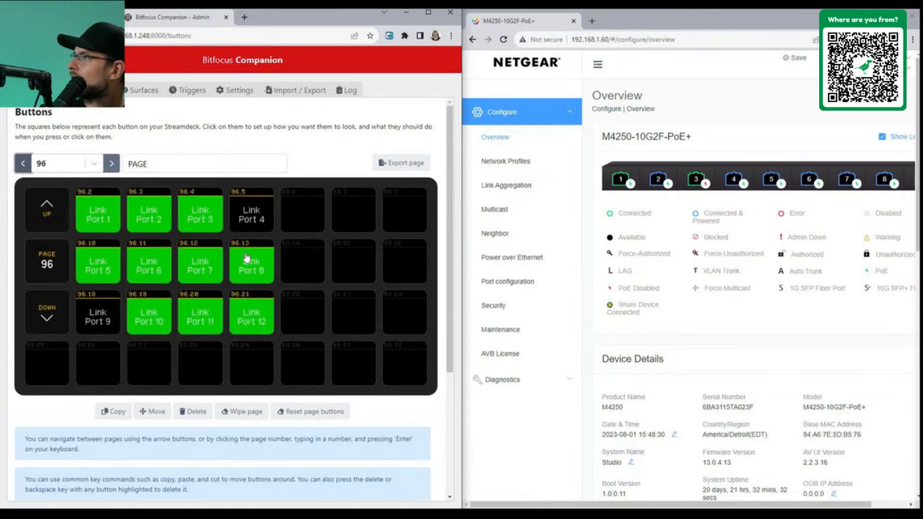
Restart the copy, page forward to page 3 and choose button 3.2 as destination
{"action": "left_click", "coordinate": [111, 412]}
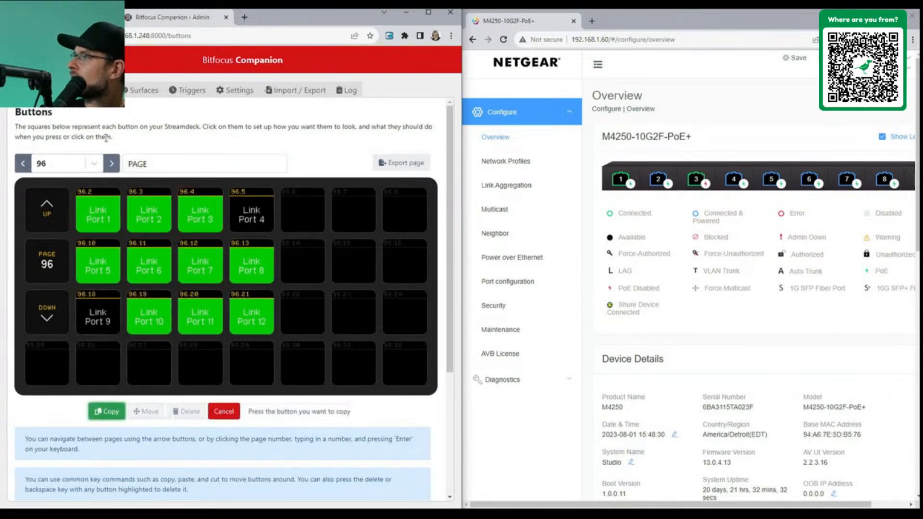
{"action": "left_click", "coordinate": [111, 164]}
{"action": "left_click", "coordinate": [112, 164]}
{"action": "left_click", "coordinate": [111, 163]}
{"action": "left_click", "coordinate": [112, 164]}
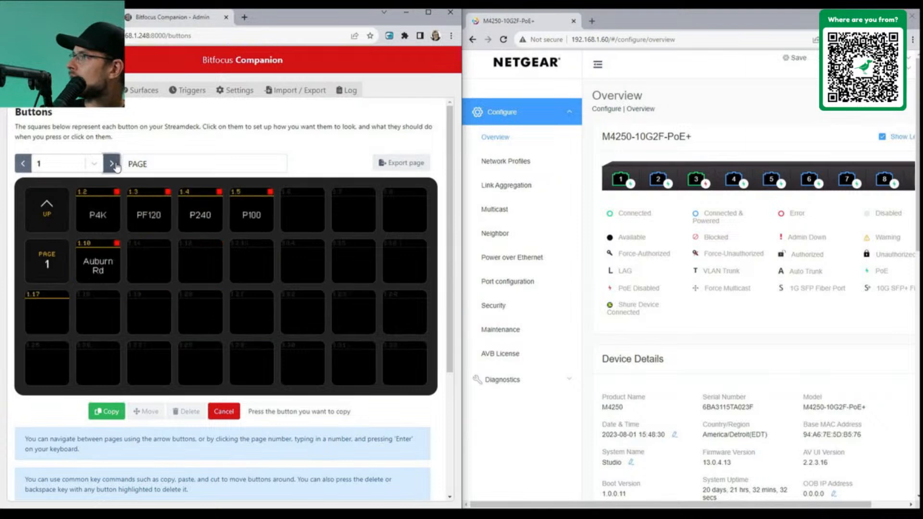
{"action": "left_click", "coordinate": [112, 164]}
{"action": "left_click", "coordinate": [115, 165]}
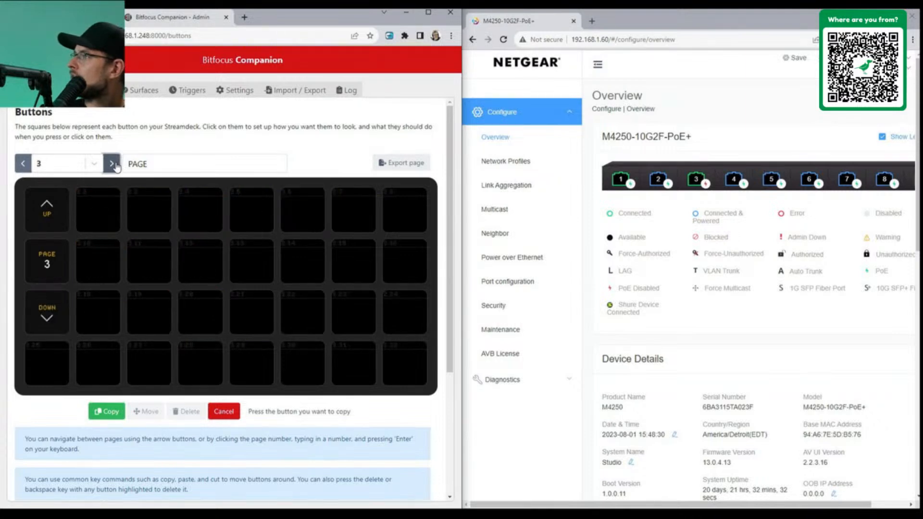
{"action": "left_click", "coordinate": [107, 215]}
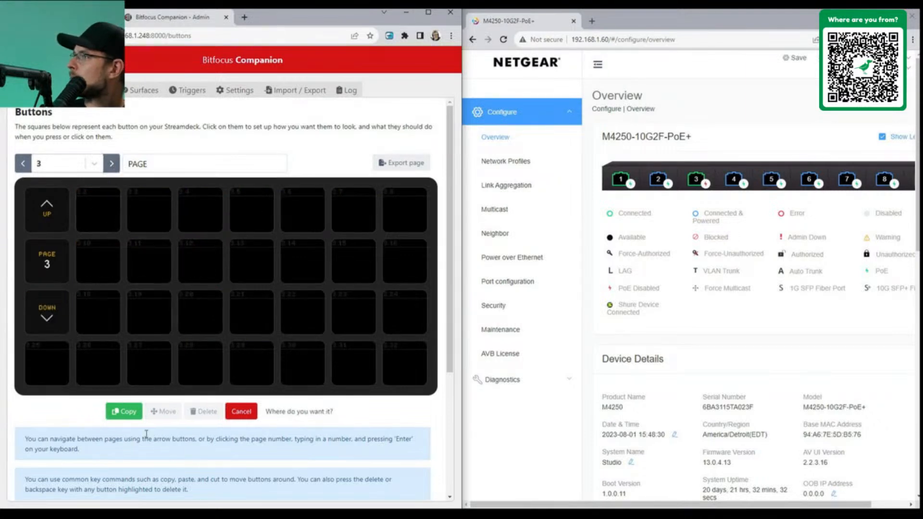
{"action": "left_click", "coordinate": [126, 411]}
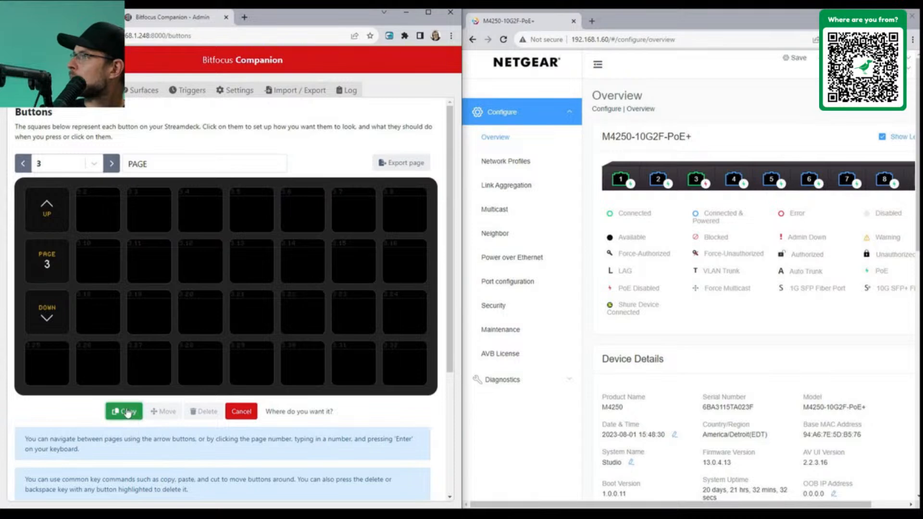
{"action": "left_click", "coordinate": [99, 214]}
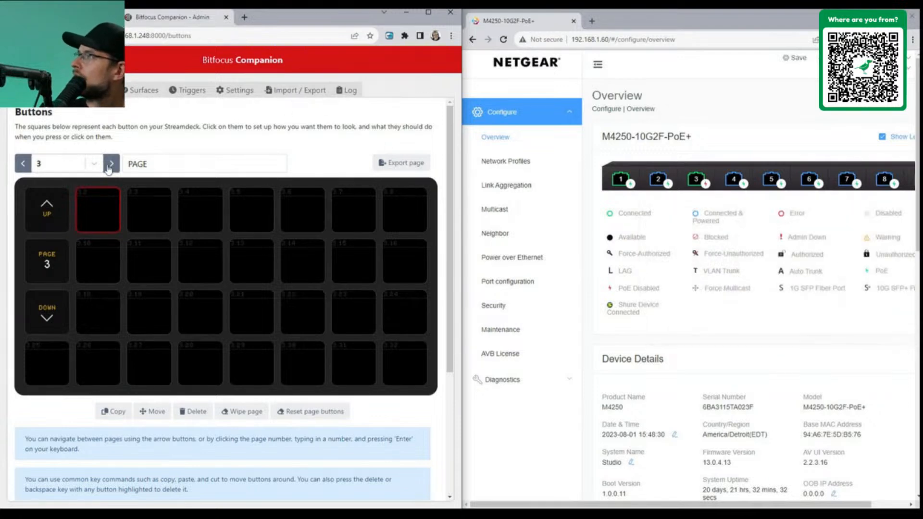
Maximize Companion and place the Netgear AV Line (Studio) 'Link Port 3' preset on button 3.2
{"action": "left_click_drag", "start_coordinate": [339, 13], "coordinate": [331, 32]}
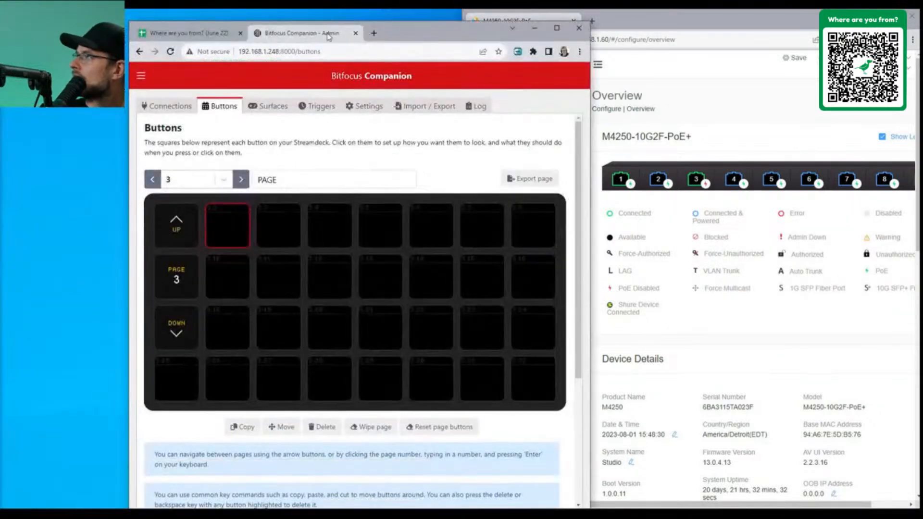
{"action": "double_click", "coordinate": [465, 31]}
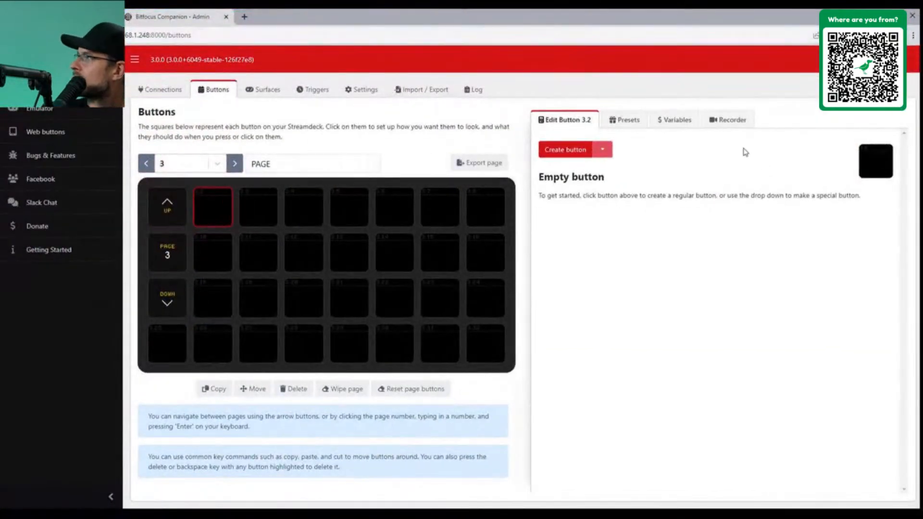
{"action": "left_click", "coordinate": [625, 120]}
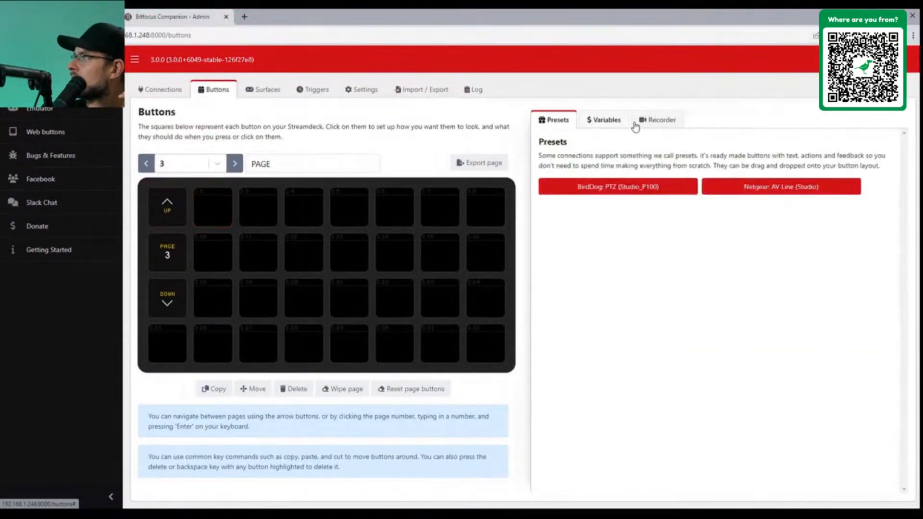
{"action": "left_click", "coordinate": [735, 187]}
{"action": "left_click_drag", "start_coordinate": [650, 204], "coordinate": [210, 212]}
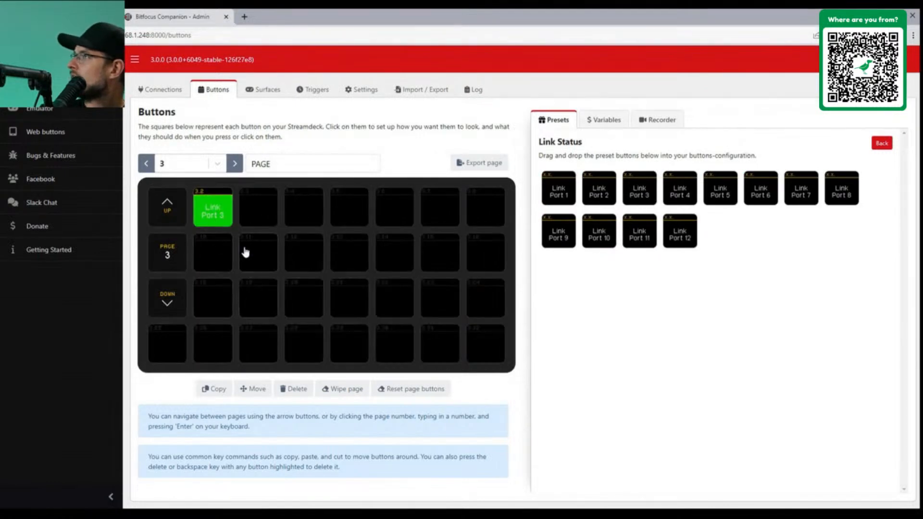
On button 3.2, add a Studio Power Cycle POE press action, then delete it
{"action": "left_click", "coordinate": [214, 212]}
{"action": "scroll", "coordinate": [654, 375], "scroll_direction": "down", "scroll_amount": 1}
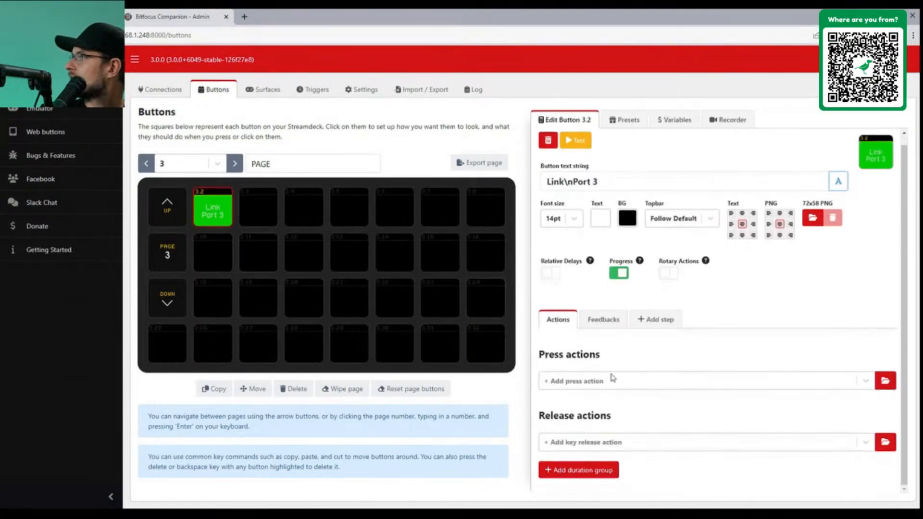
{"action": "left_click", "coordinate": [654, 377]}
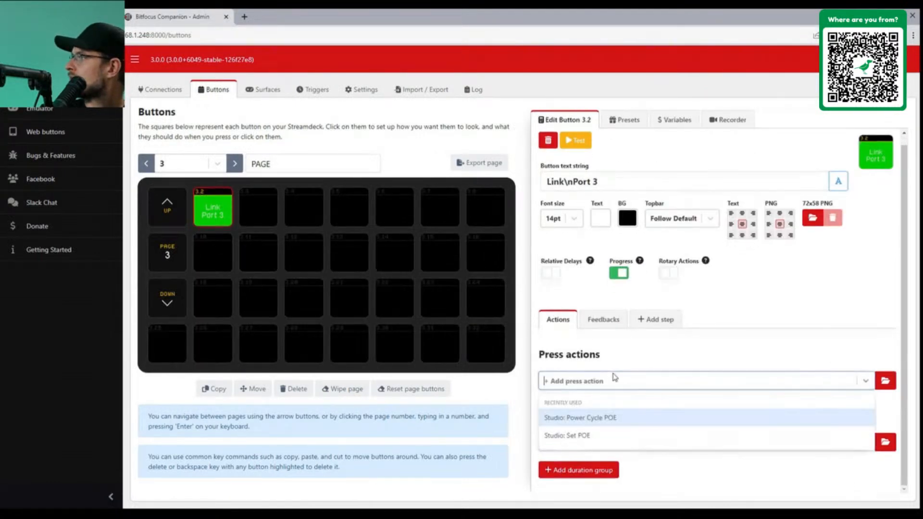
{"action": "left_click", "coordinate": [621, 420]}
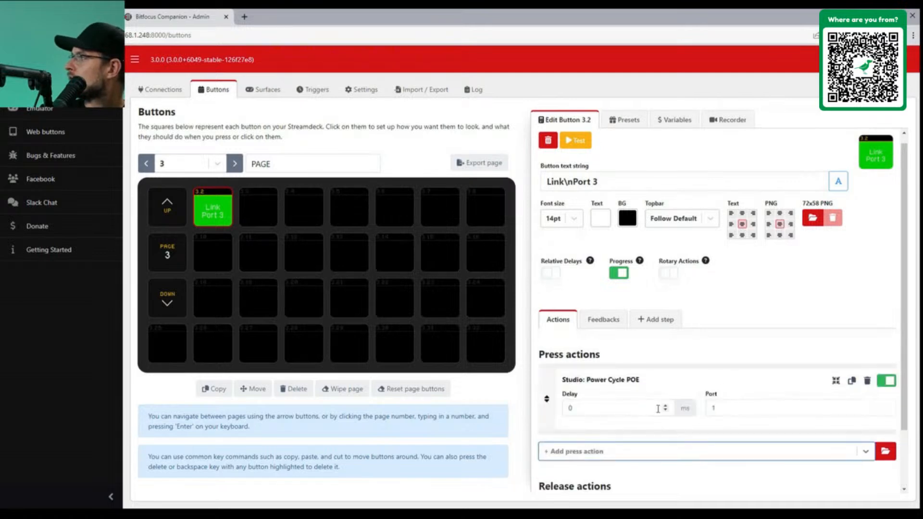
{"action": "left_click", "coordinate": [868, 381]}
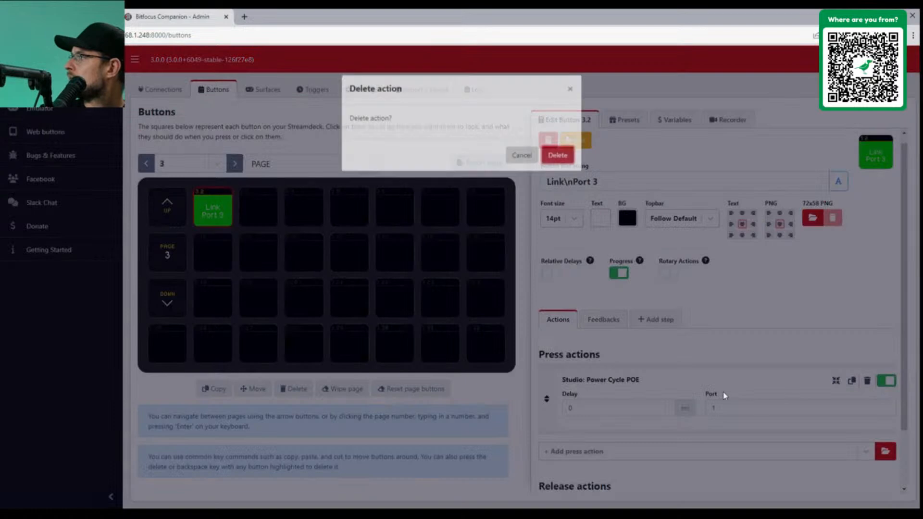
{"action": "left_click", "coordinate": [558, 168]}
Add a Studio Set POE action with mode Toggle and Port 3, then reselect button 3.2
{"action": "left_click", "coordinate": [614, 383]}
{"action": "left_click", "coordinate": [599, 436]}
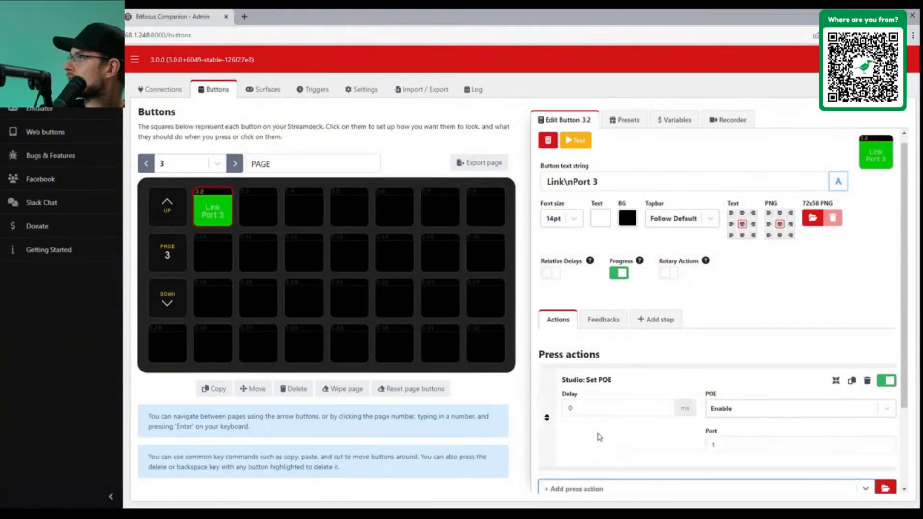
{"action": "left_click", "coordinate": [752, 410]}
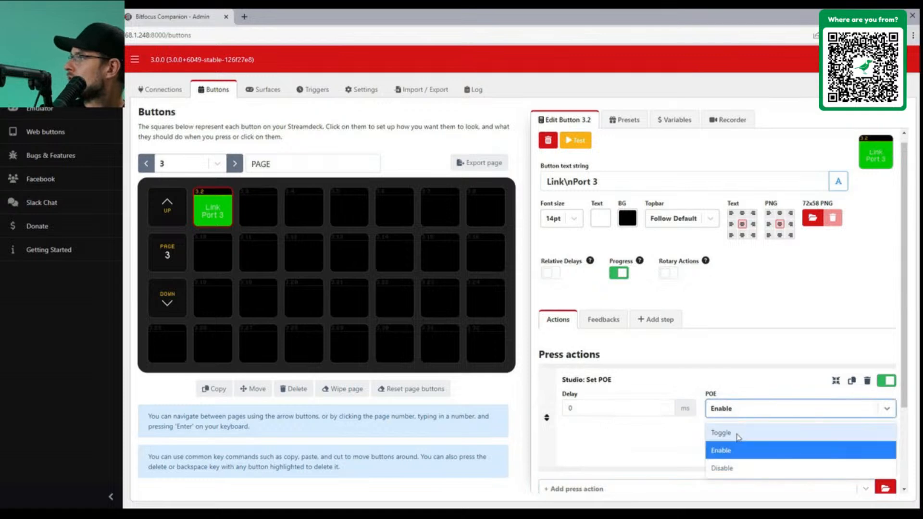
{"action": "left_click", "coordinate": [732, 435]}
{"action": "left_click", "coordinate": [732, 447]}
{"action": "key", "text": "BackSpace"}
{"action": "type", "text": "2"}
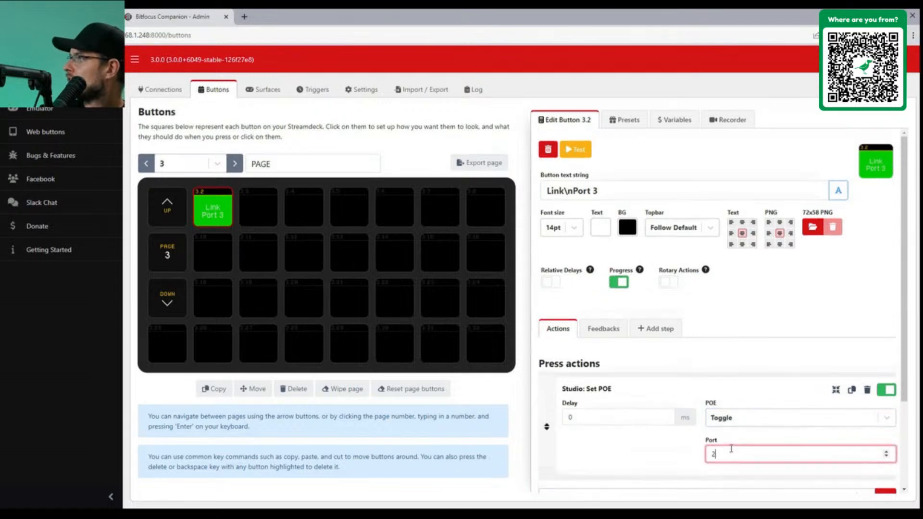
{"action": "scroll", "coordinate": [855, 428], "scroll_direction": "down", "scroll_amount": 2}
{"action": "scroll", "coordinate": [754, 244], "scroll_direction": "up", "scroll_amount": 2}
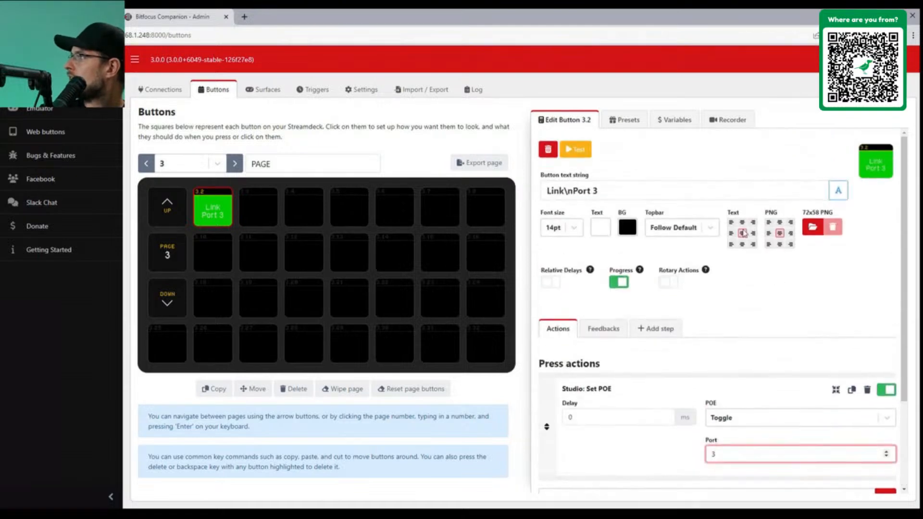
{"action": "scroll", "coordinate": [794, 328], "scroll_direction": "down", "scroll_amount": 2}
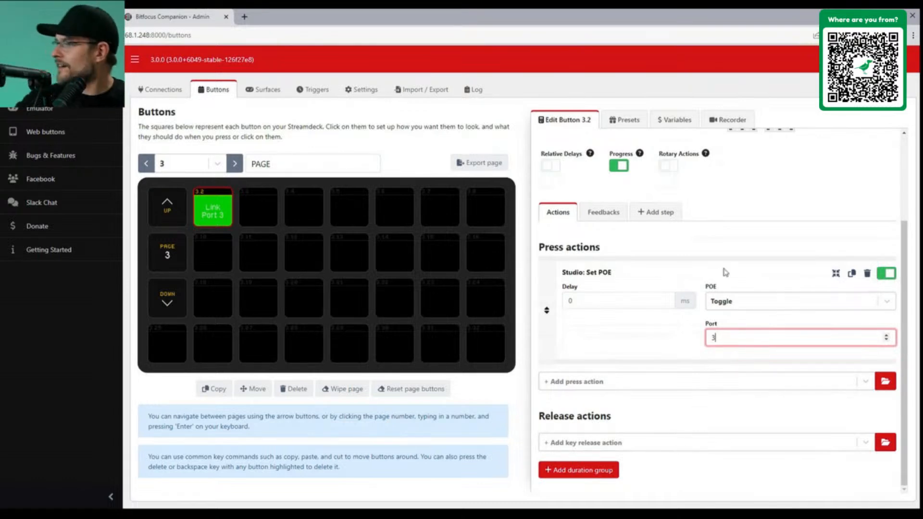
{"action": "left_click", "coordinate": [744, 206]}
{"action": "left_click", "coordinate": [264, 261]}
{"action": "left_click", "coordinate": [211, 212]}
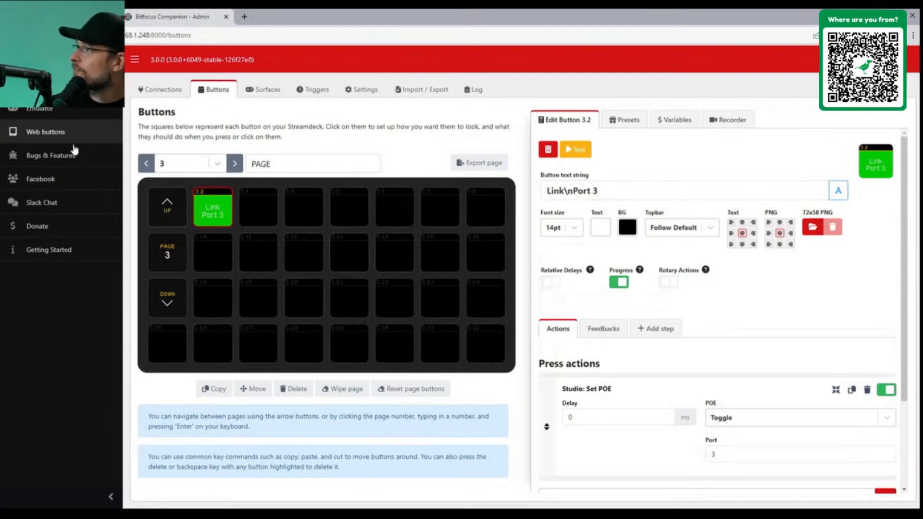
Open the emulator grid, go up to page 3 with Link Port 3, and snap it to the left half
{"action": "left_click", "coordinate": [48, 109]}
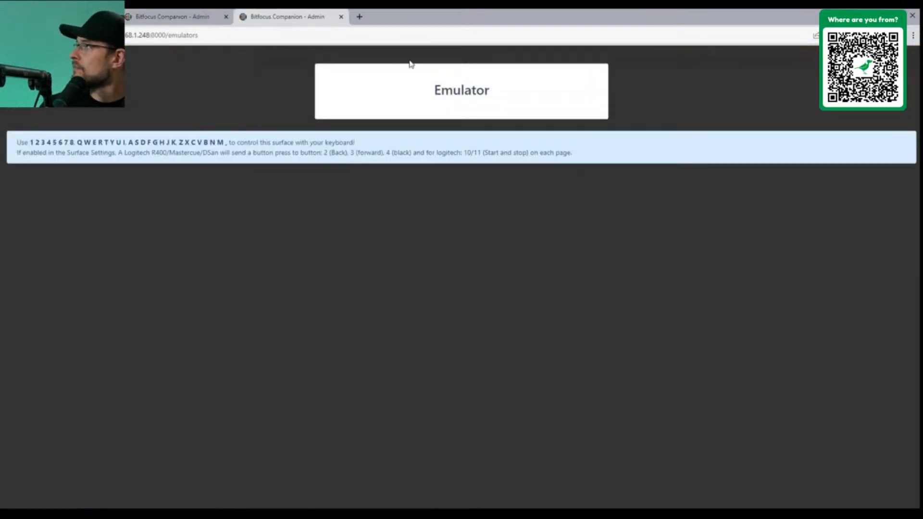
{"action": "left_click", "coordinate": [435, 99]}
{"action": "left_click", "coordinate": [197, 180]}
{"action": "left_click", "coordinate": [197, 181]}
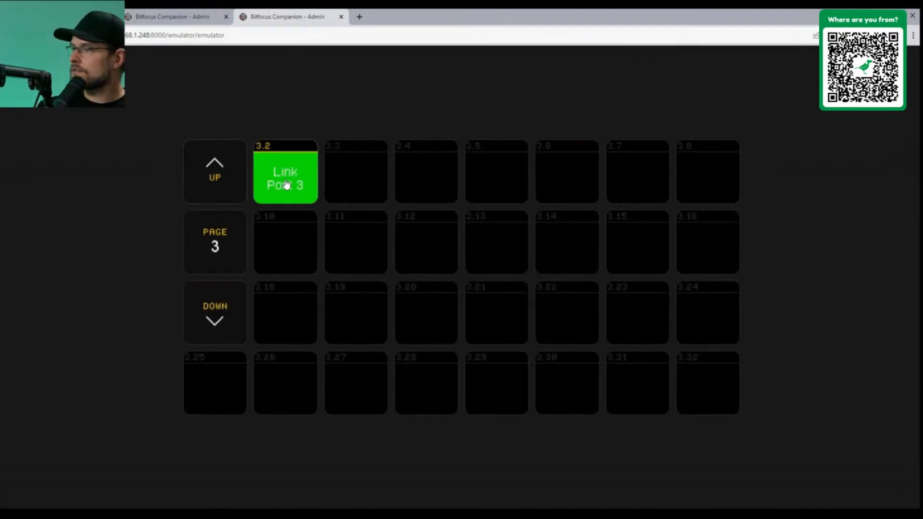
{"action": "left_click_drag", "start_coordinate": [593, 17], "coordinate": [0, 14]}
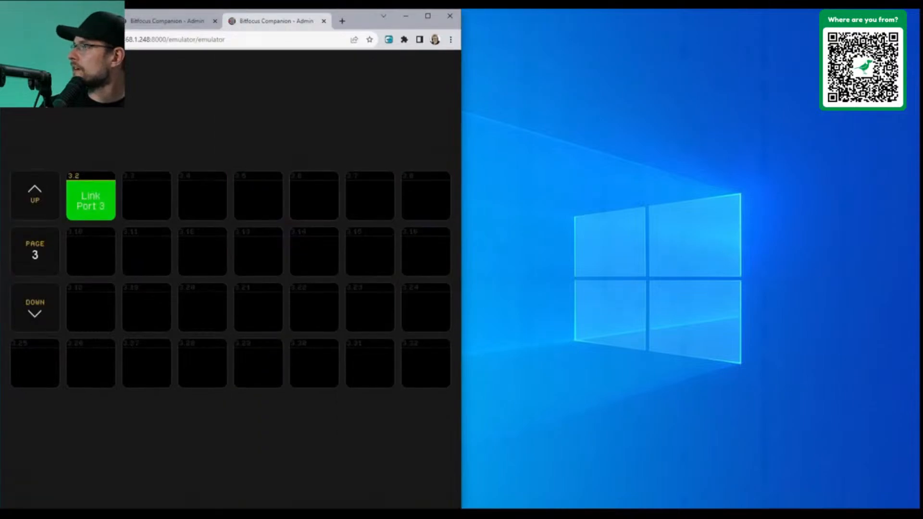
Snap the NETGEAR switch window to the right half and press Link Port 3 in the emulator
{"action": "left_click", "coordinate": [409, 486]}
{"action": "mouse_move", "coordinate": [695, 189]}
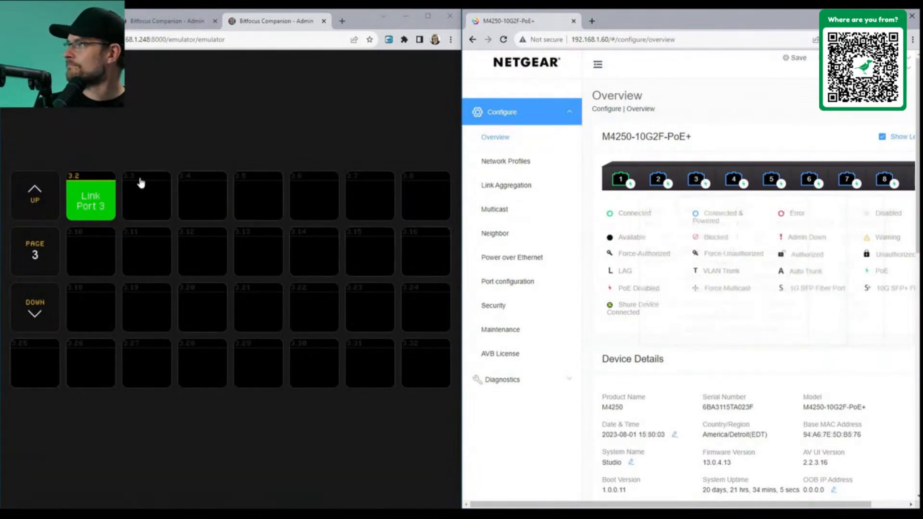
{"action": "left_click", "coordinate": [101, 202]}
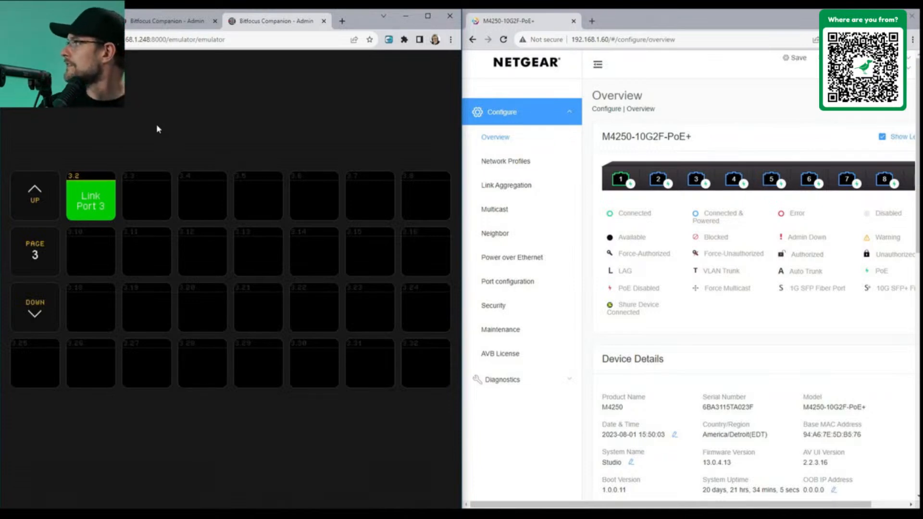
Reload the switch Overview page twice, then return to the Companion Buttons page
{"action": "left_click", "coordinate": [702, 39]}
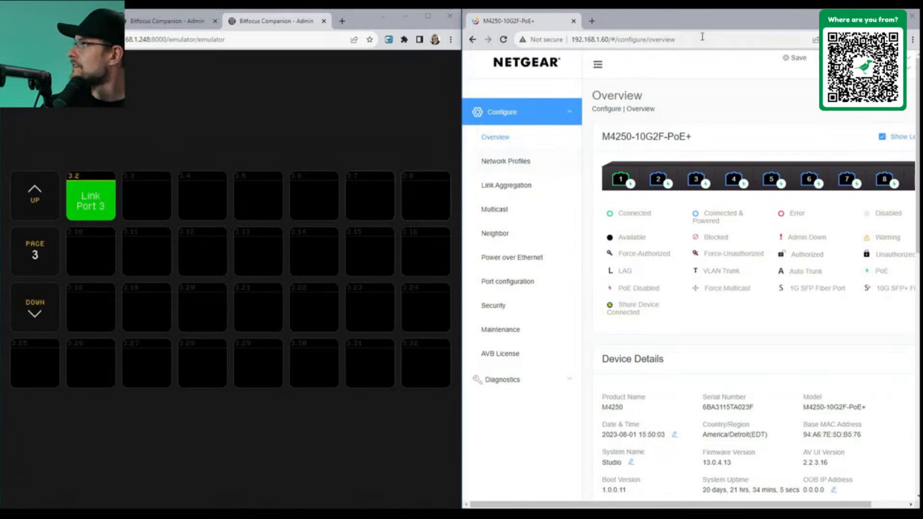
{"action": "key", "text": "Return"}
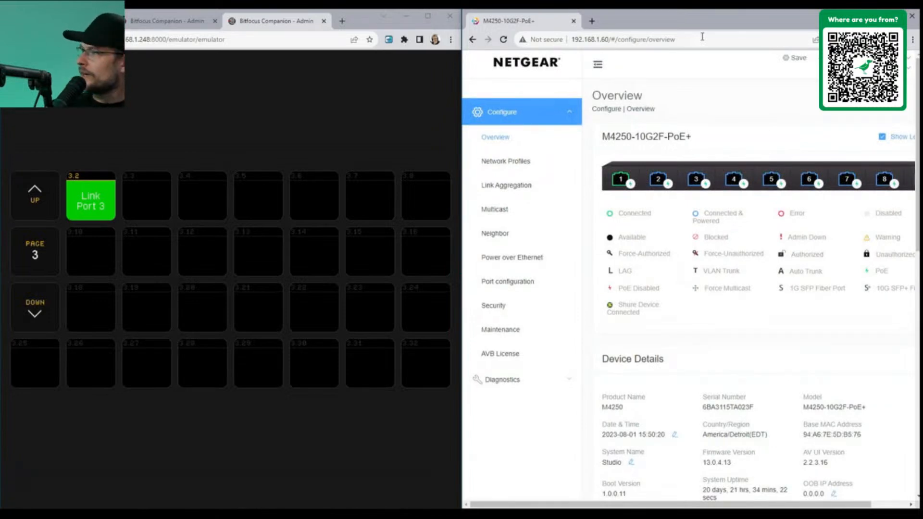
{"action": "left_click", "coordinate": [719, 42]}
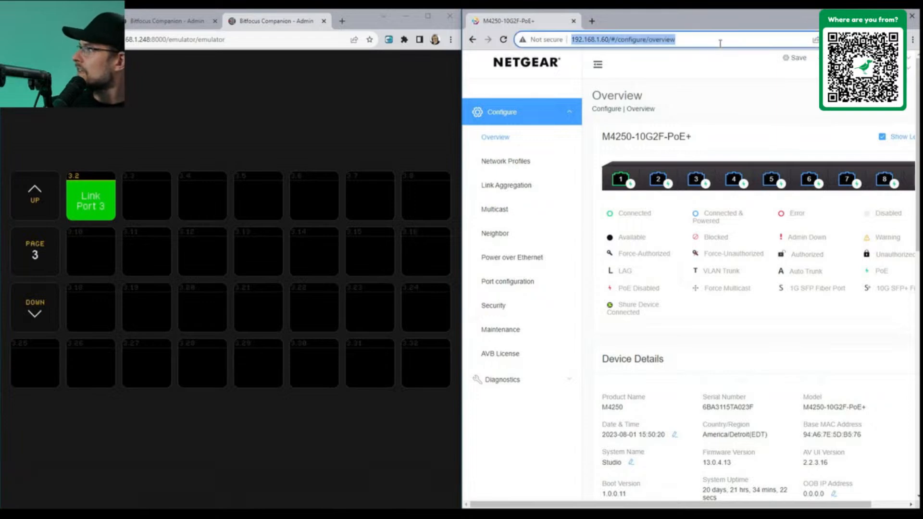
{"action": "key", "text": "Return"}
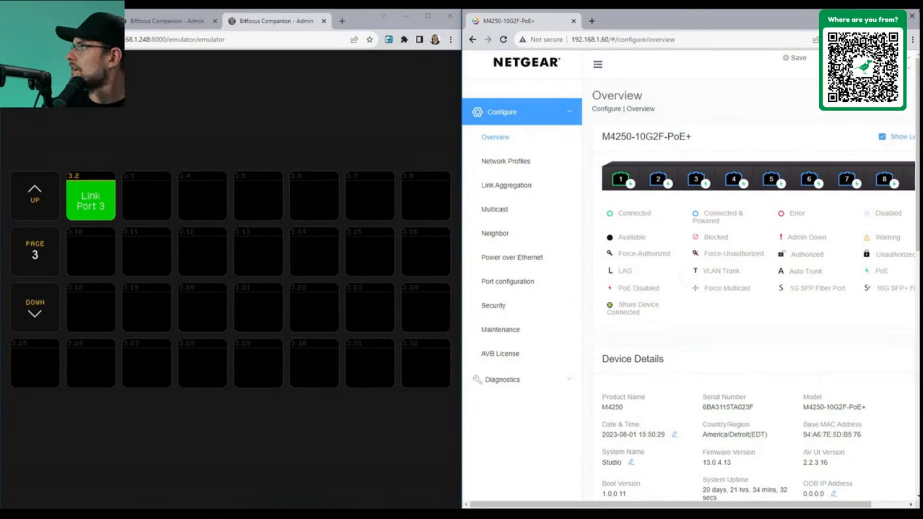
{"action": "left_click", "coordinate": [168, 21]}
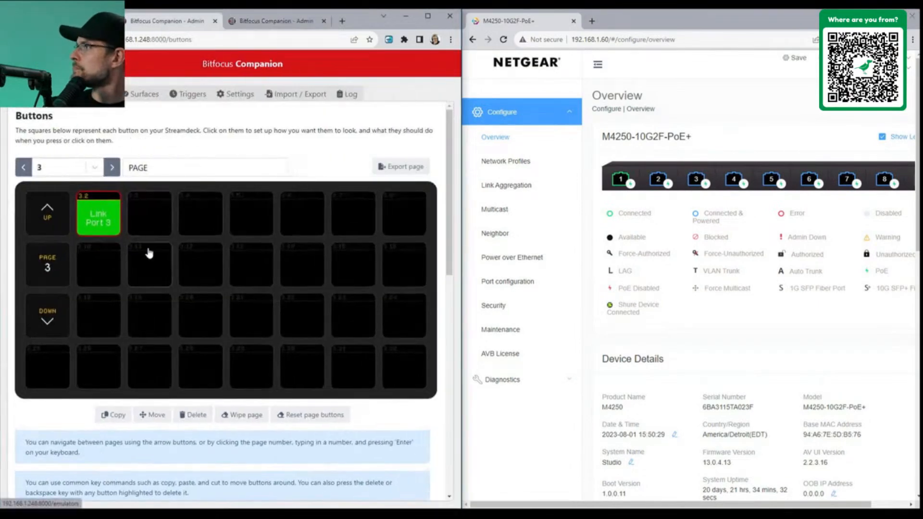
Review button 3.2's Set POE toggle on port 3, and visit the switch's Network Profiles and Overview
{"action": "left_click", "coordinate": [96, 227]}
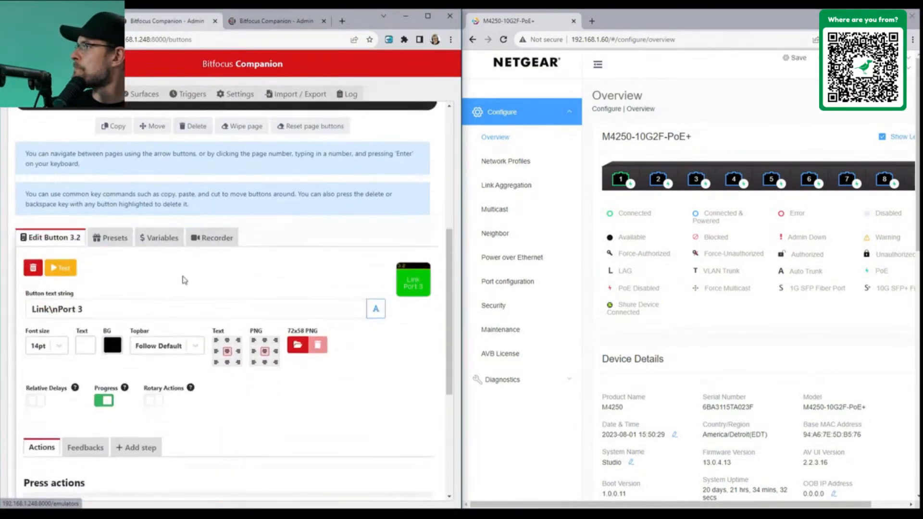
{"action": "scroll", "coordinate": [192, 298], "scroll_direction": "down", "scroll_amount": 5}
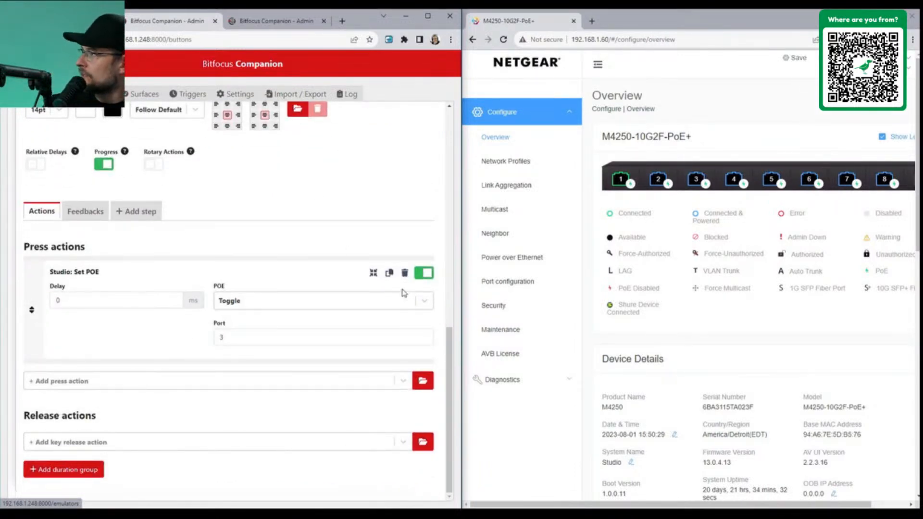
{"action": "left_click", "coordinate": [655, 40]}
{"action": "left_click", "coordinate": [491, 165]}
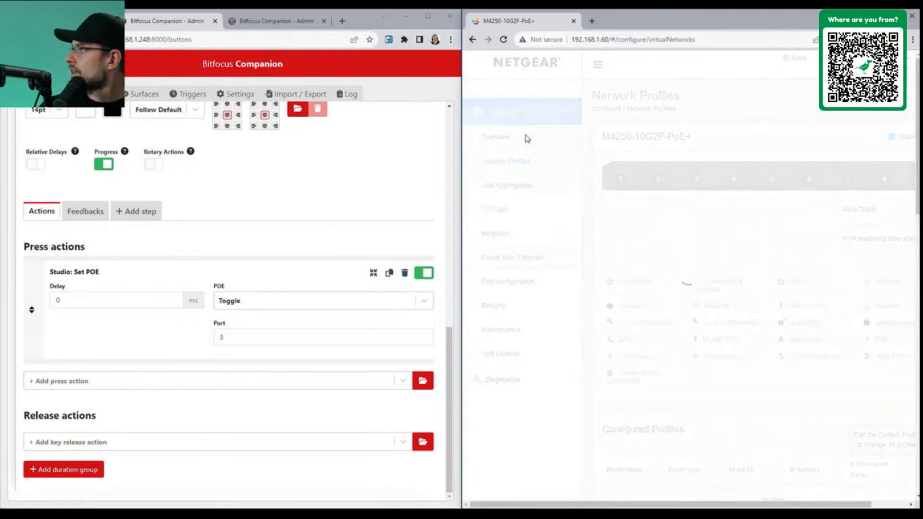
{"action": "left_click", "coordinate": [527, 138]}
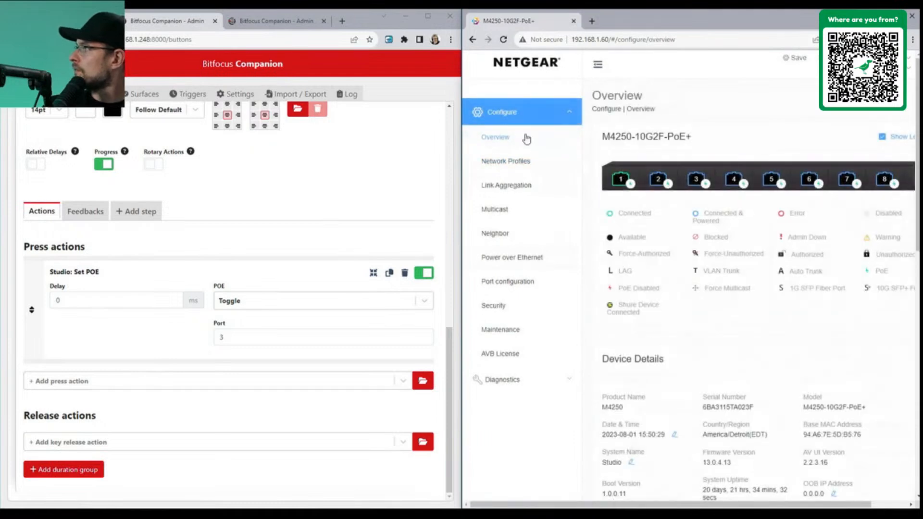
Open the switch's Power over Ethernet page and reload it to check port 3
{"action": "left_click", "coordinate": [525, 258]}
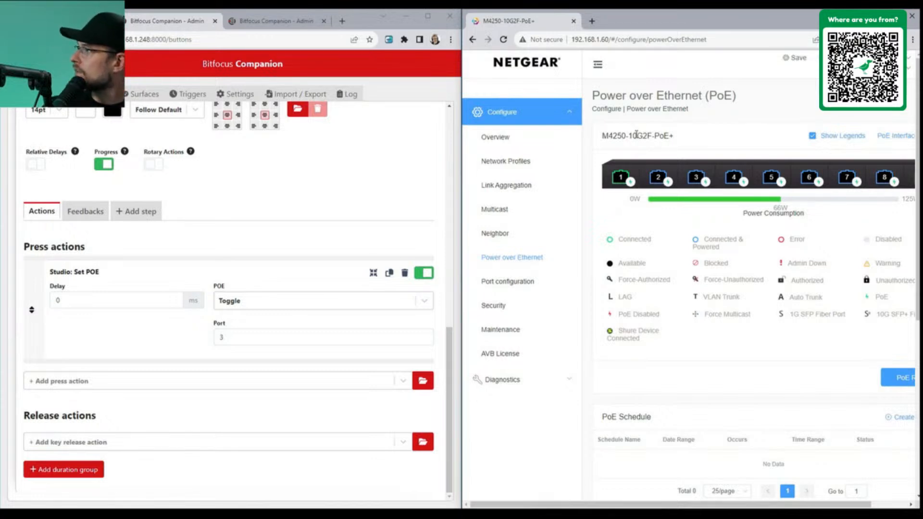
{"action": "left_click", "coordinate": [656, 40]}
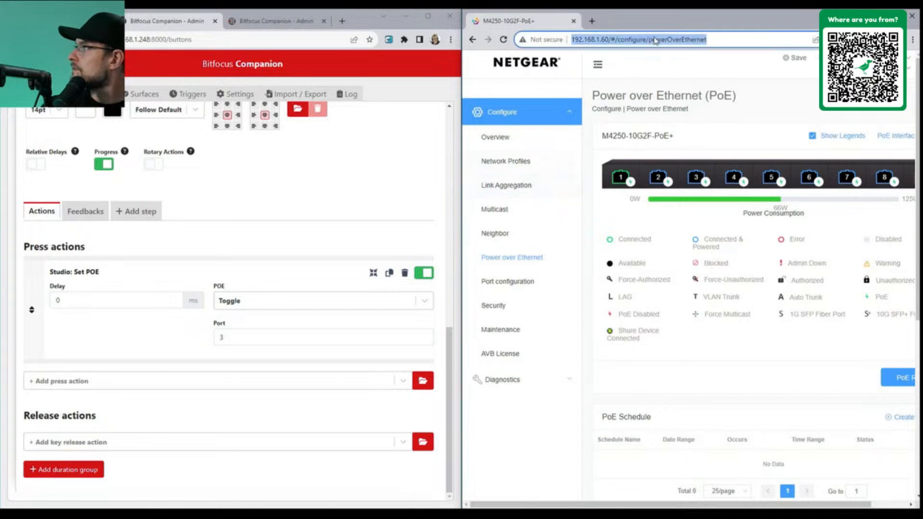
{"action": "key", "text": "Return"}
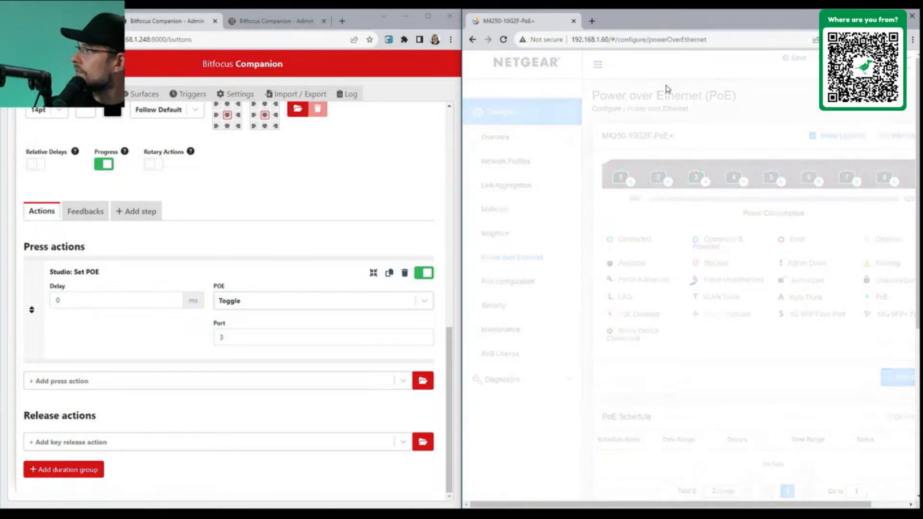